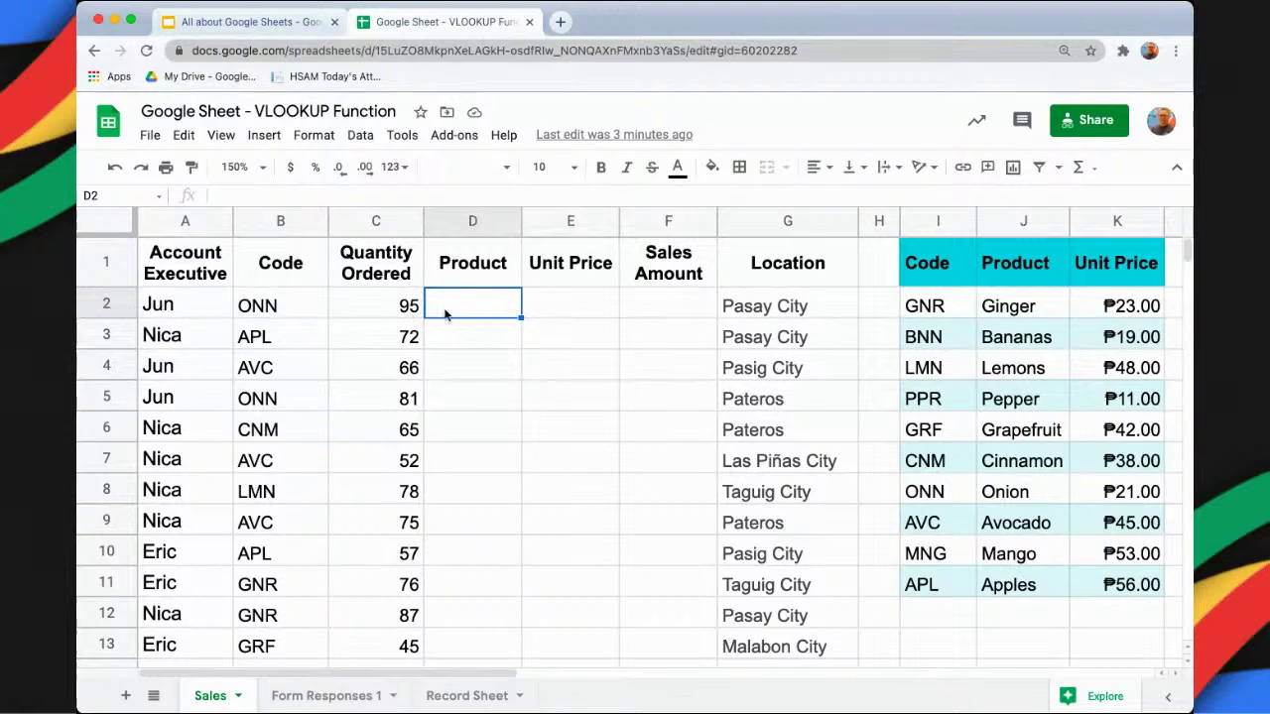
Enter =VLOOKUP(B2, I2:K11, 2, FALSE) in D2 so code ONN returns Onion.
text(=vllo)
key(BackSpace)
key(BackSpace)
text(o)
key(Tab)
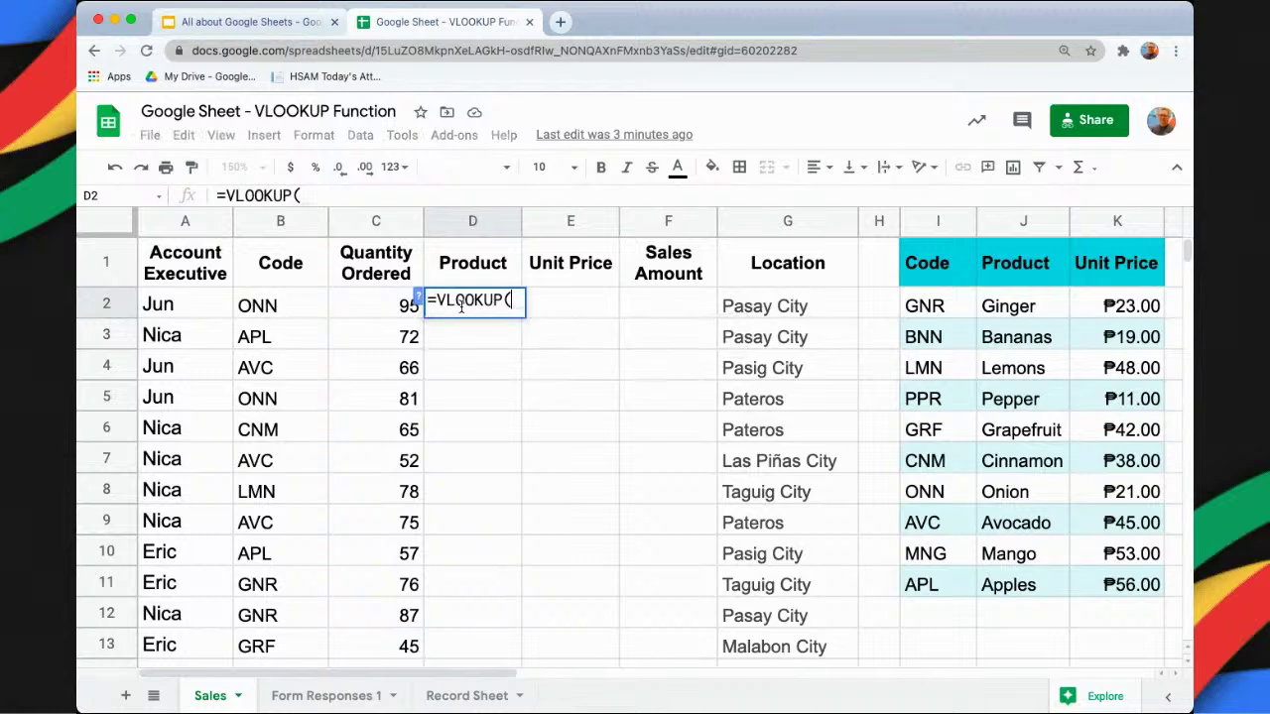
text())
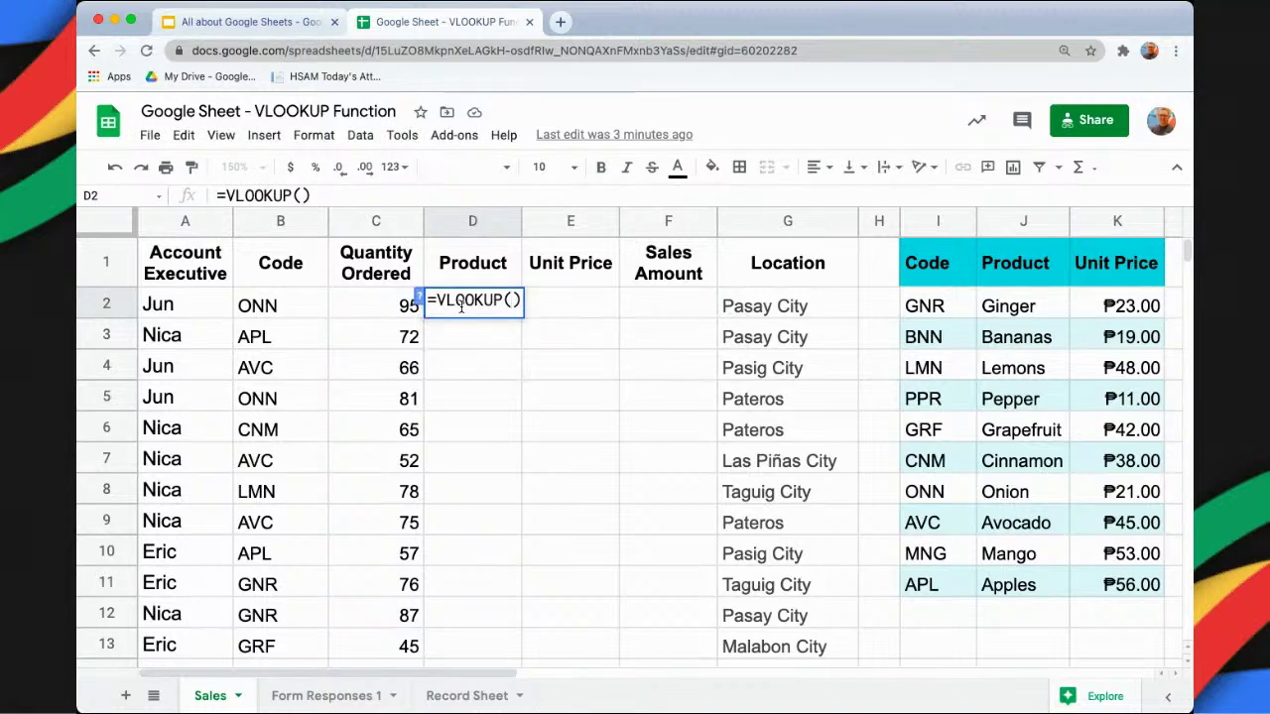
click(287, 306)
text(,)
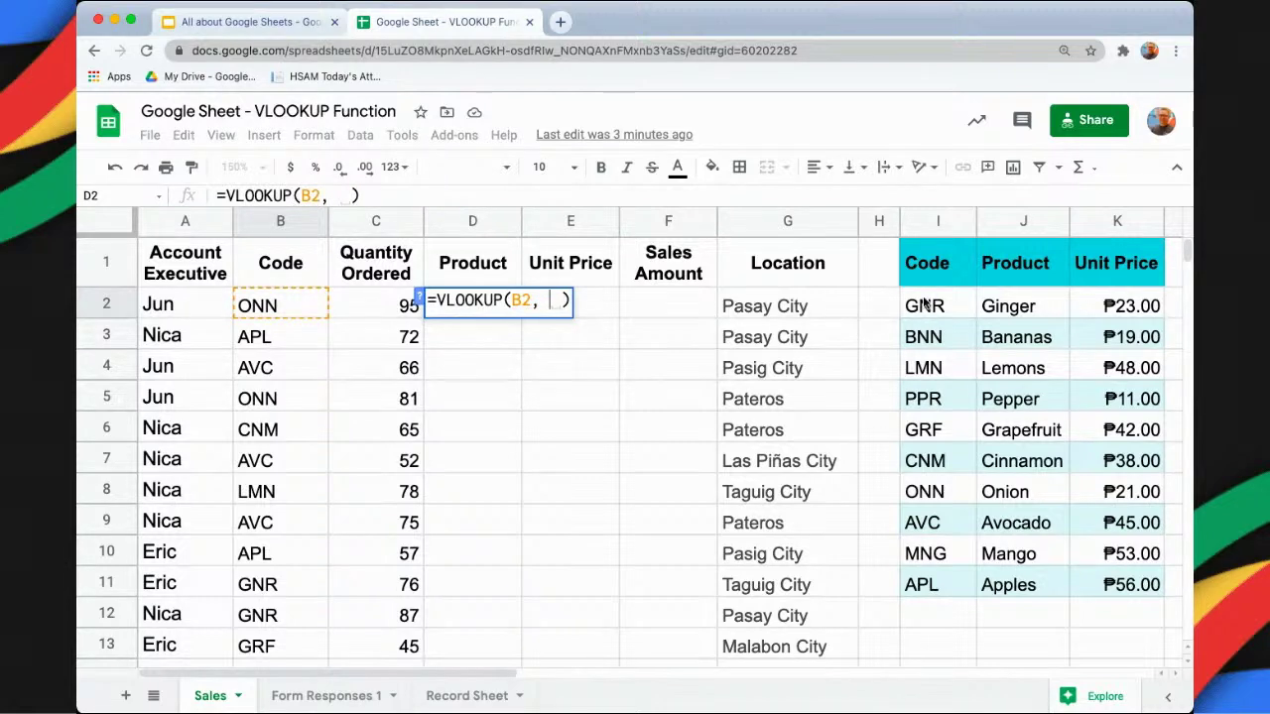
drag(927, 306, 1109, 581)
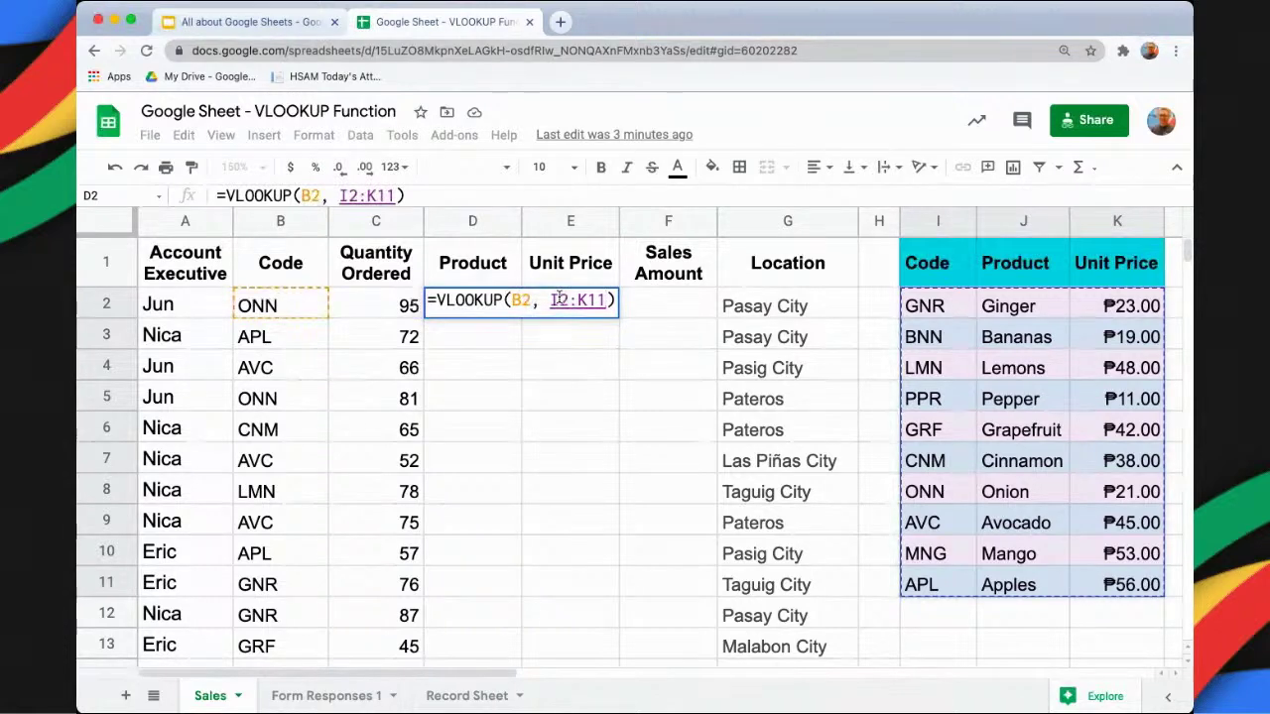
text(,)
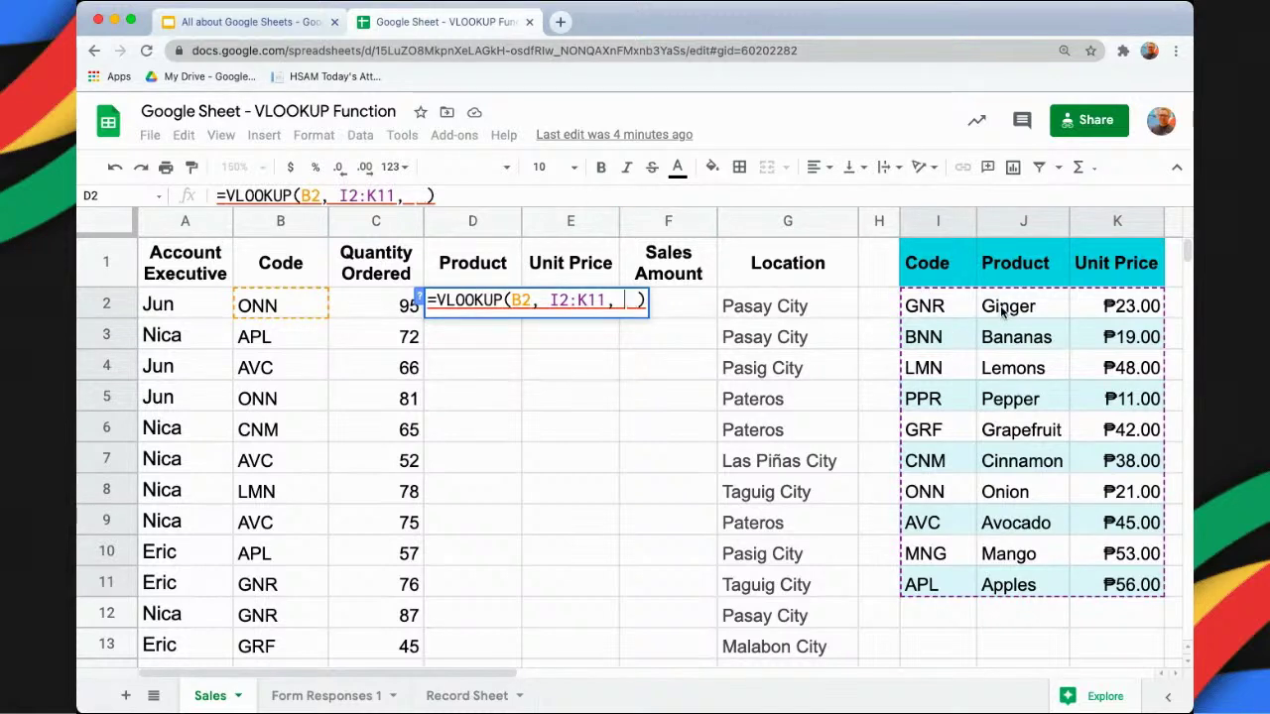
text(2, )
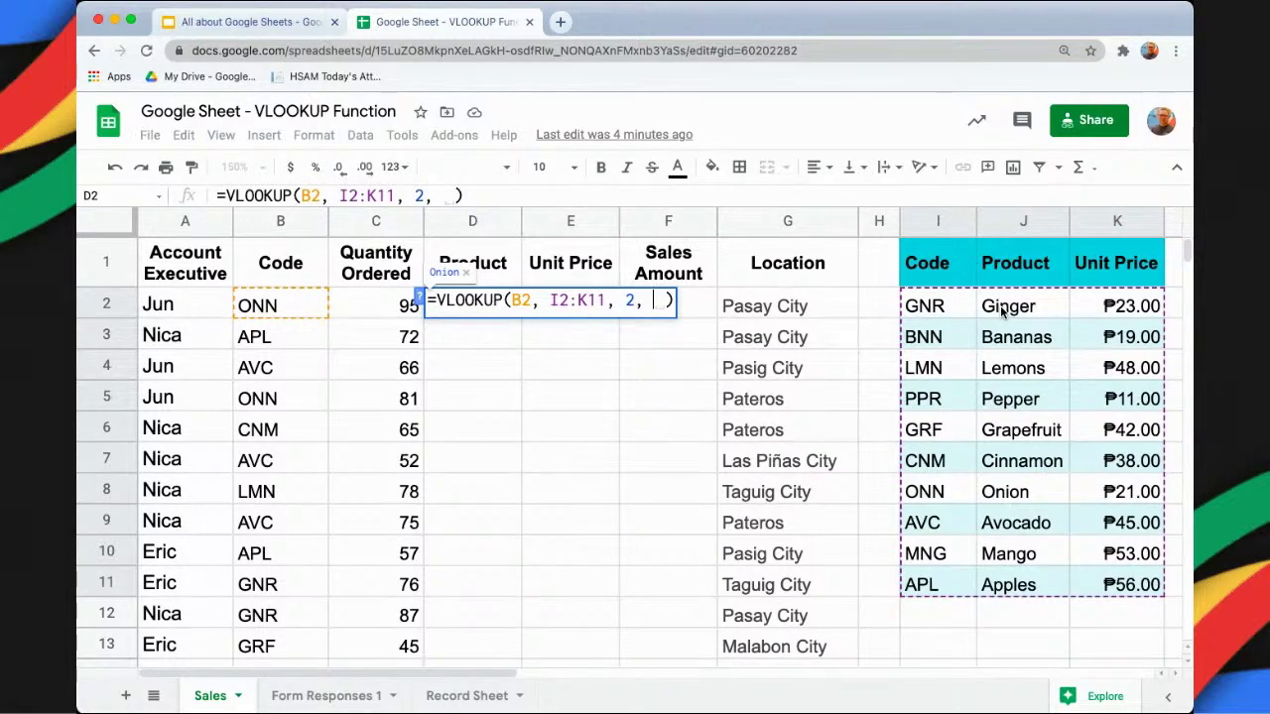
text(false)
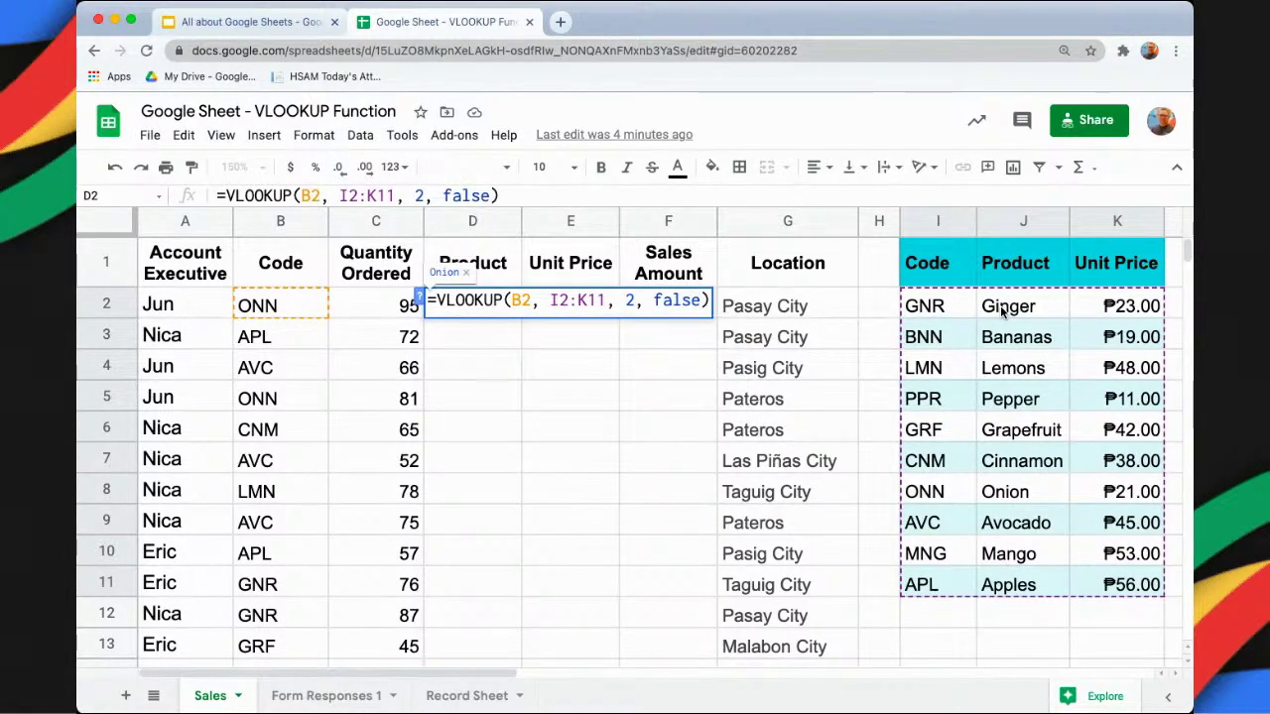
key(Return)
key(Up)
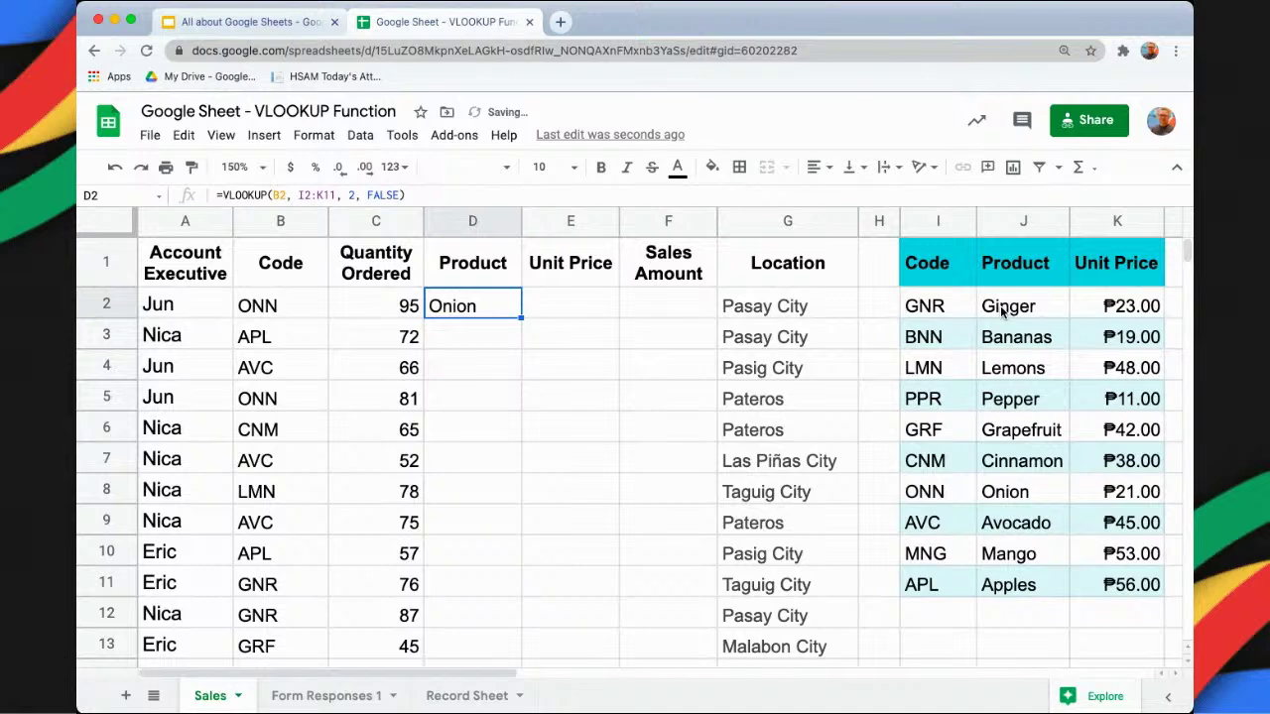
Enter =VLOOKUP(B2, I2:K11, 3, false) in E2 to show the ₱21.00 unit price.
key(Right)
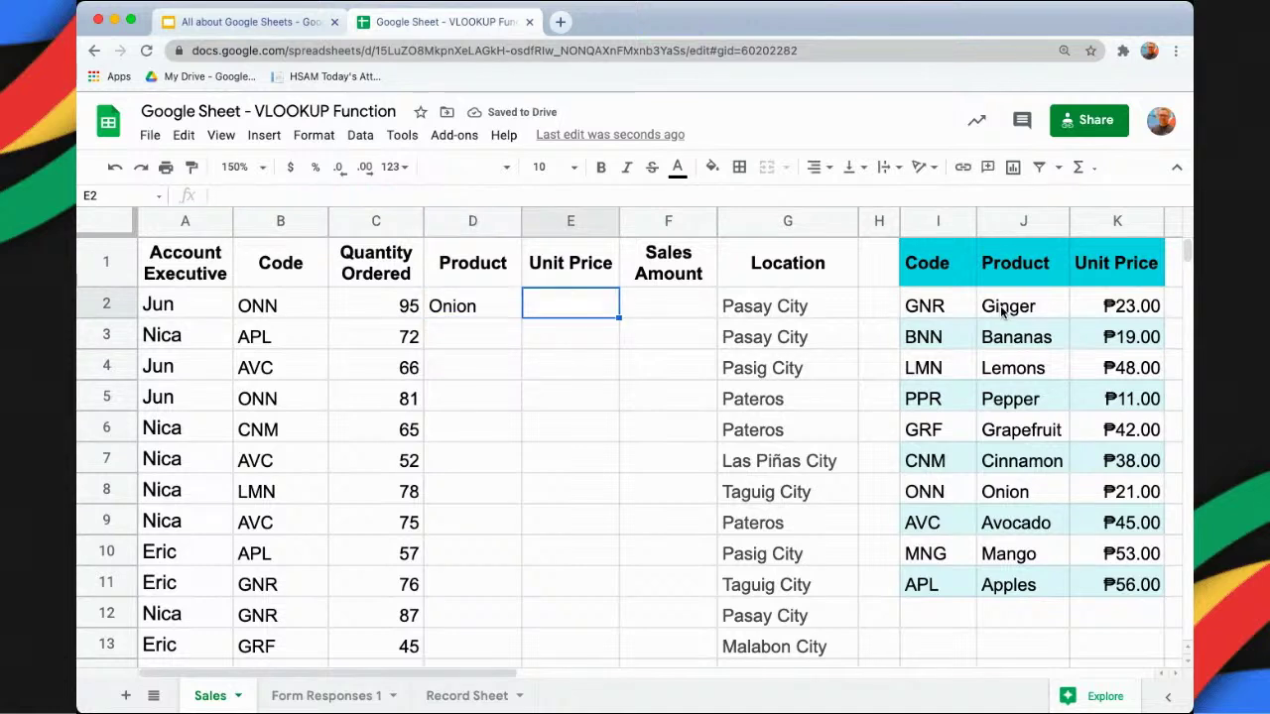
text(=)
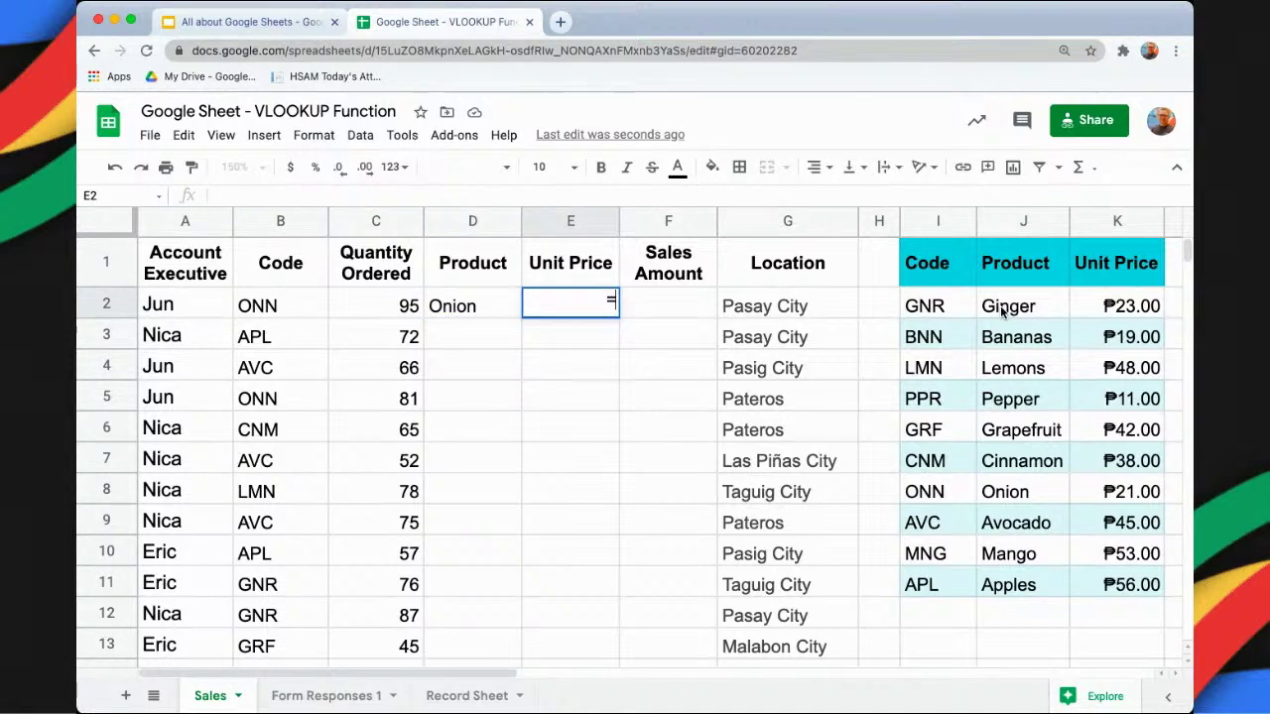
text(look)
key(BackSpace)
key(BackSpace)
key(BackSpace)
key(BackSpace)
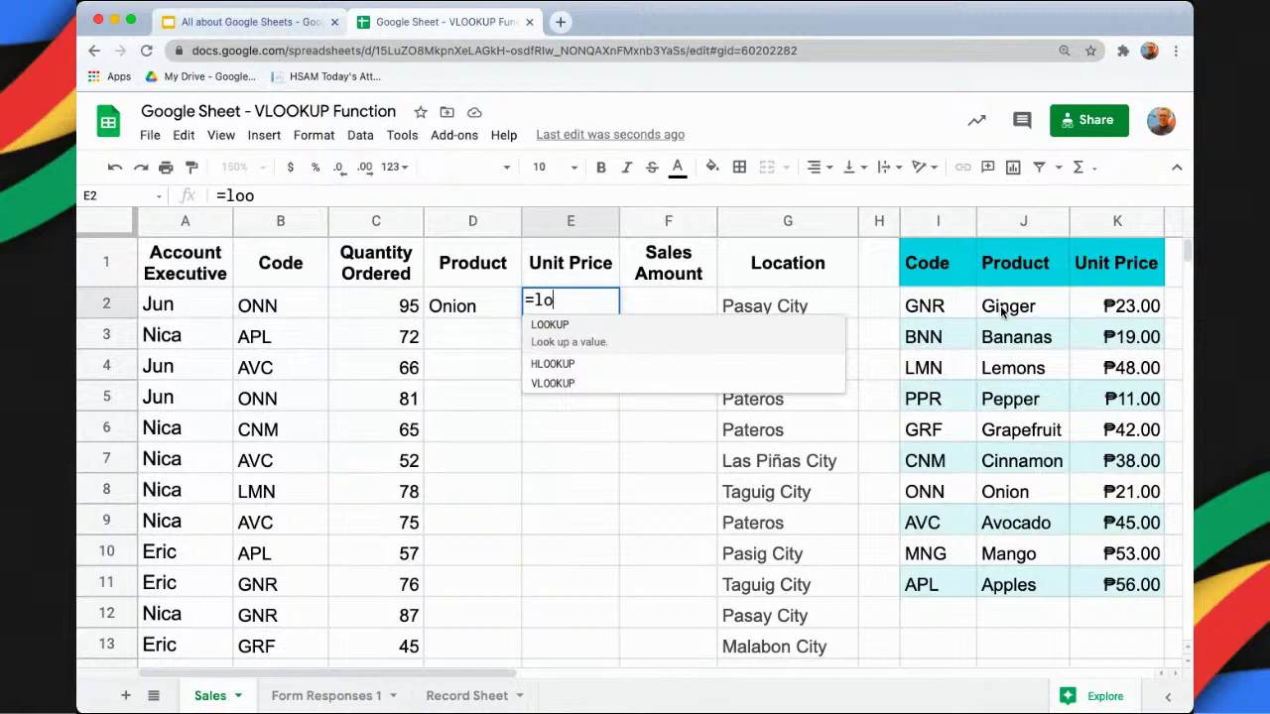
text(vl)
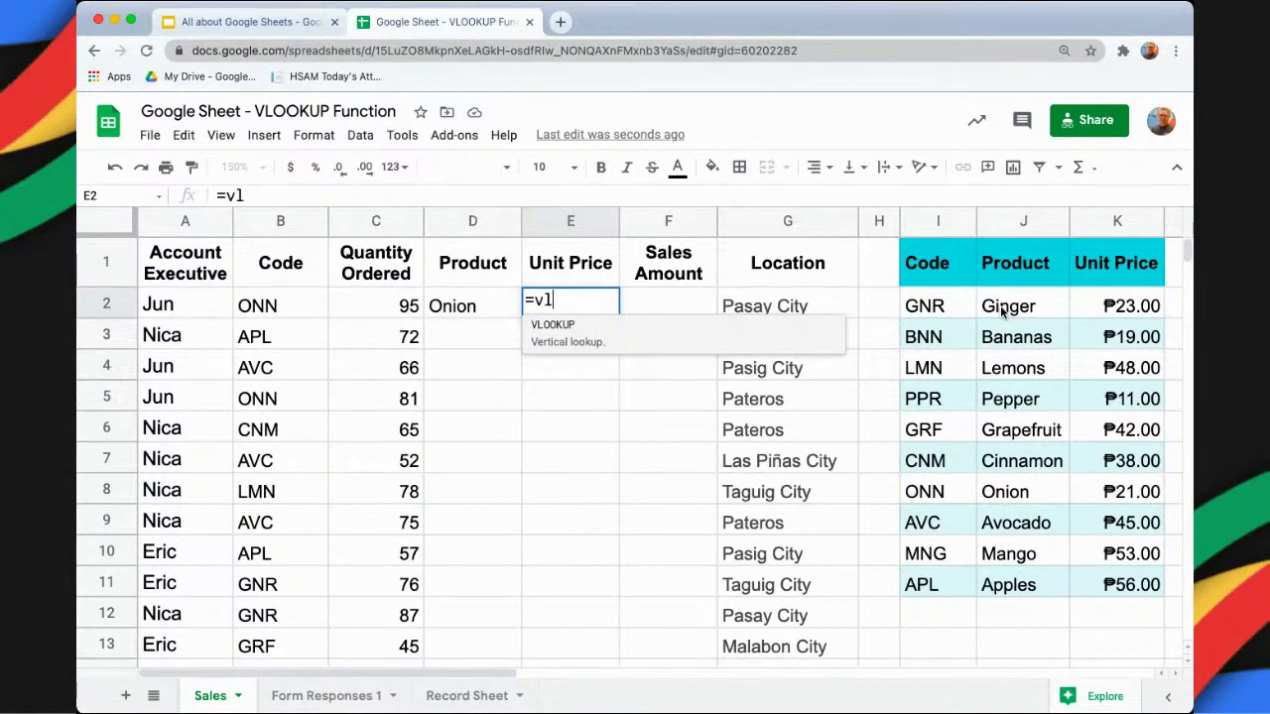
text(o)
key(Tab)
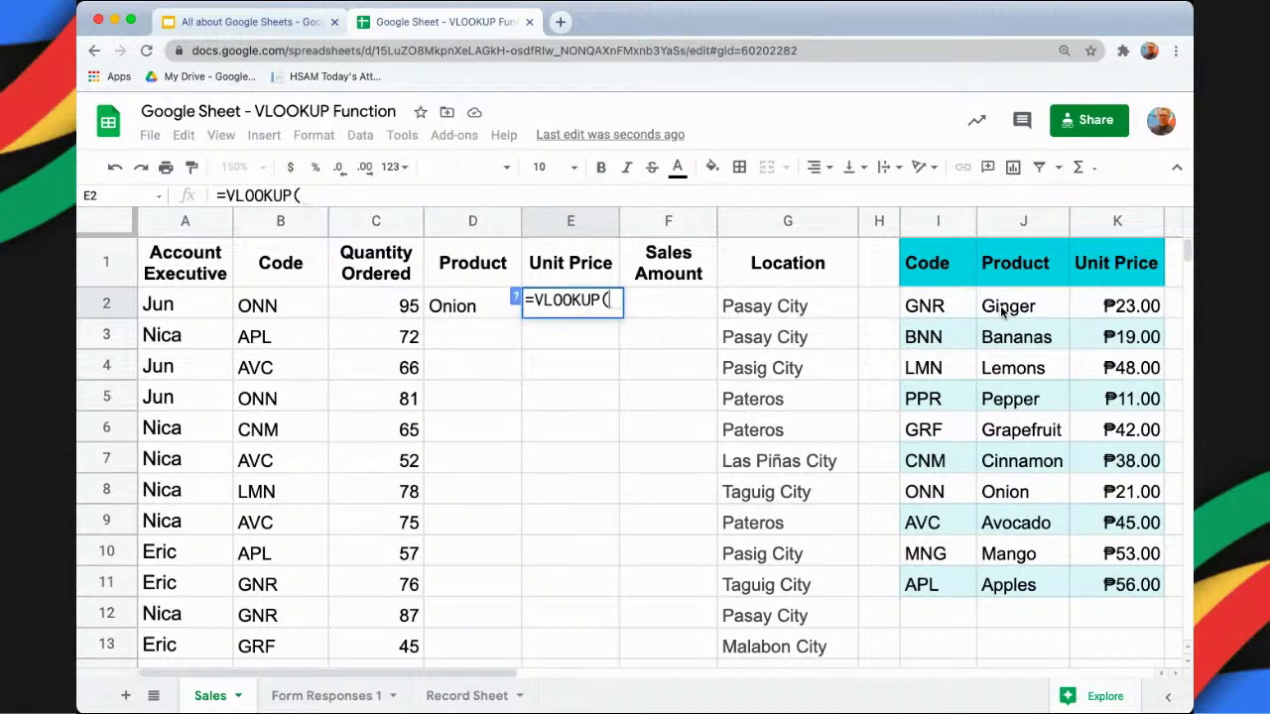
text())
key(Left)
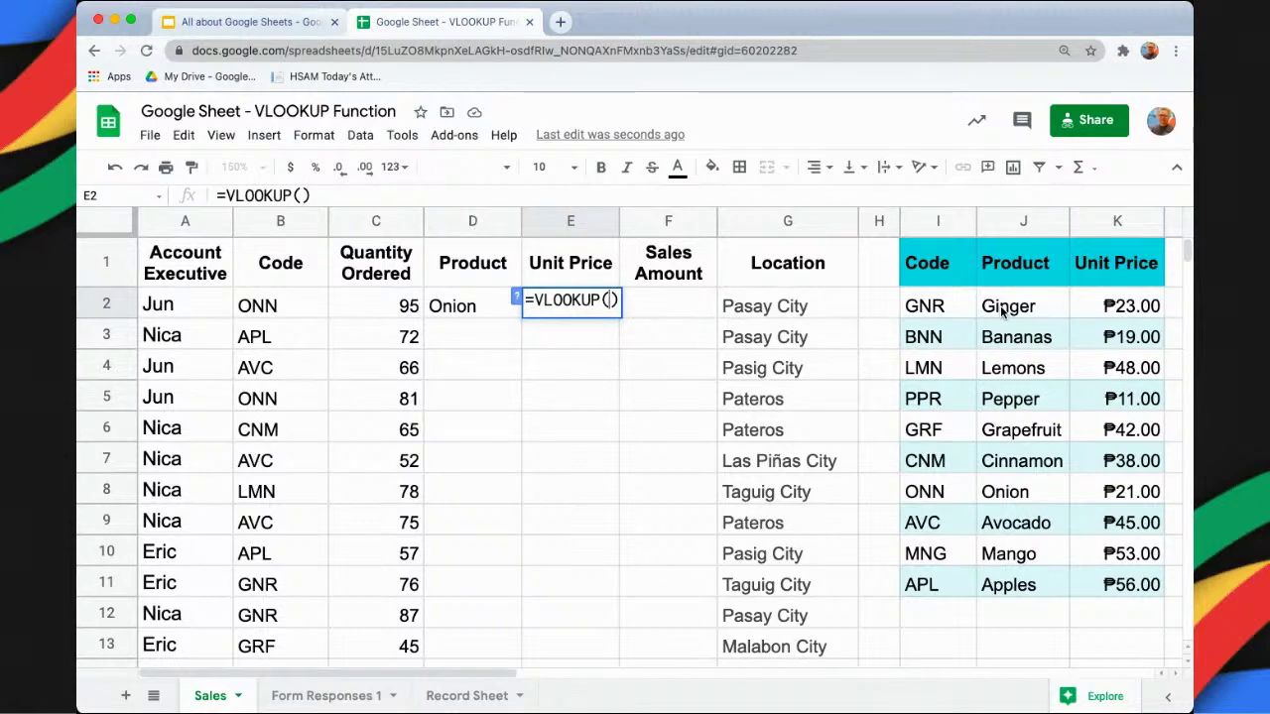
click(298, 312)
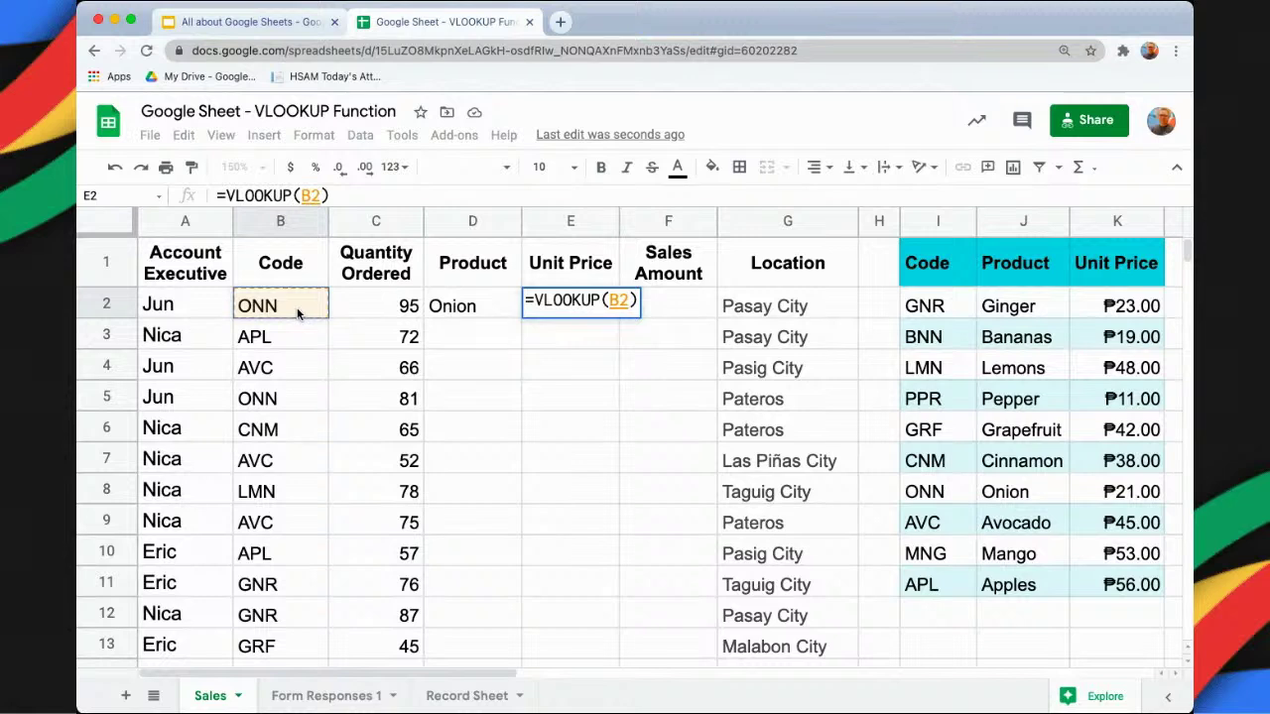
text(,)
drag(944, 309, 1103, 583)
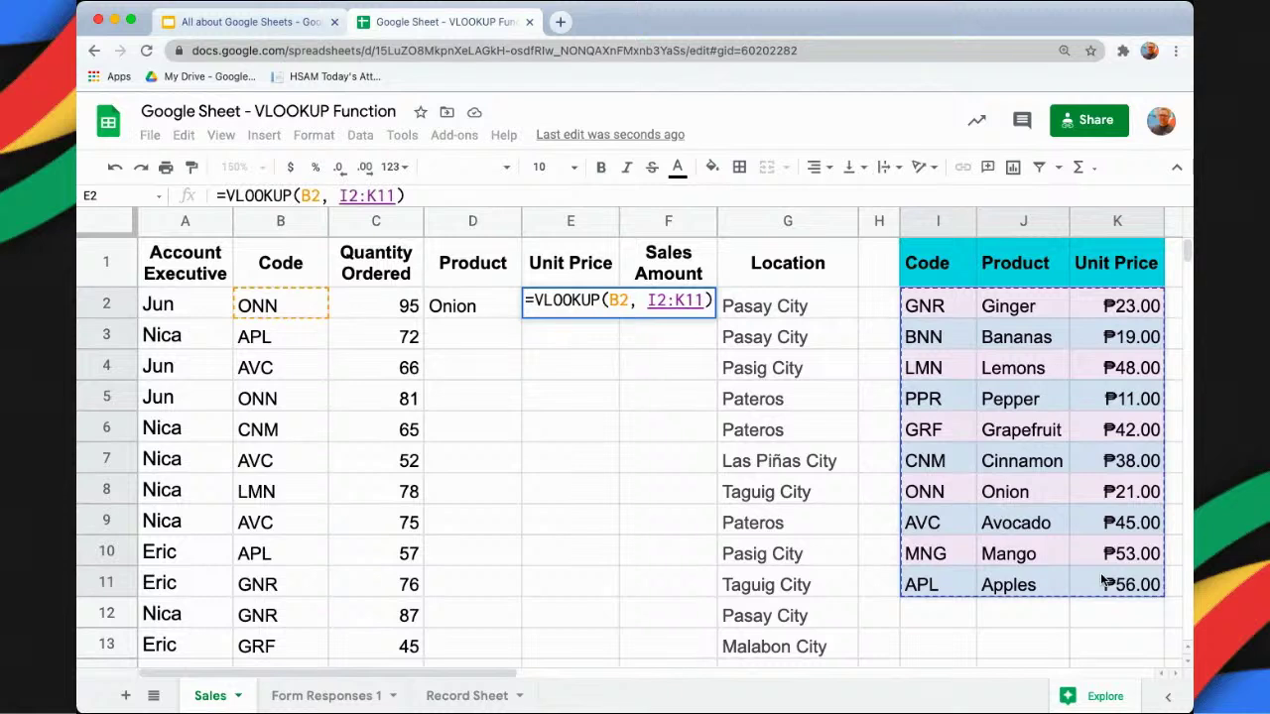
text(, 3)
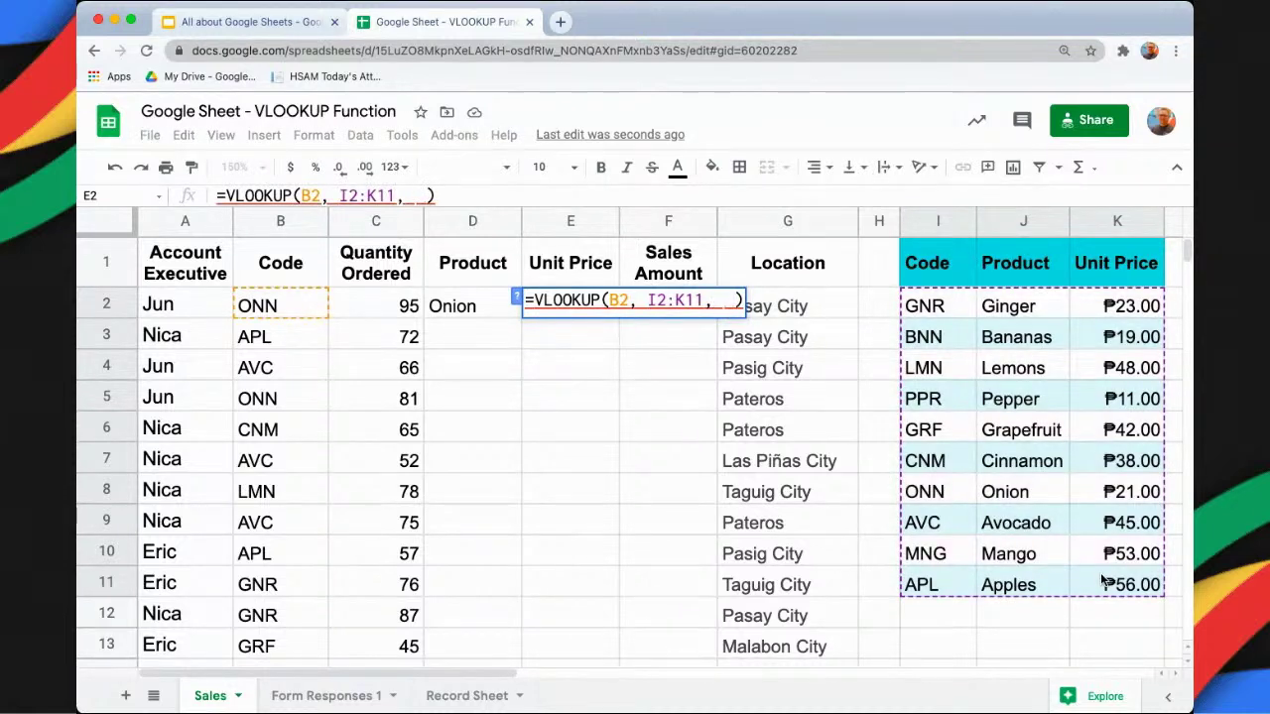
text(, false)
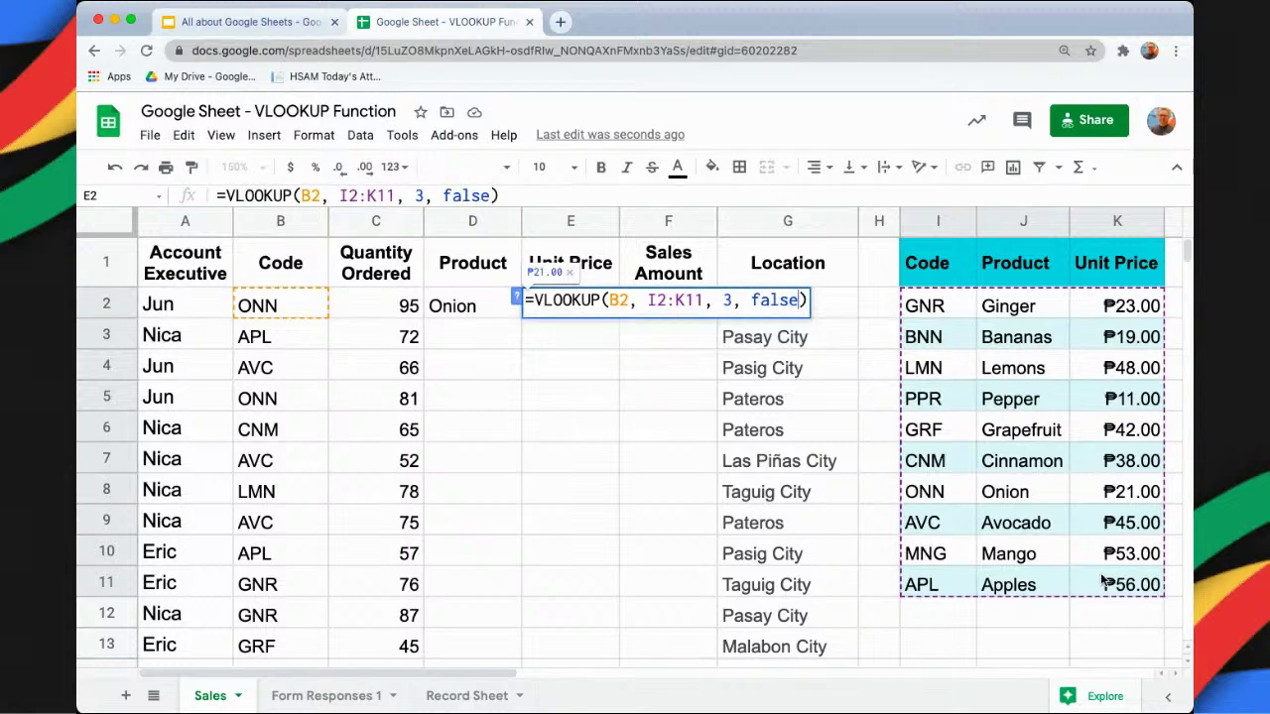
key(Return)
key(Up)
key(Left)
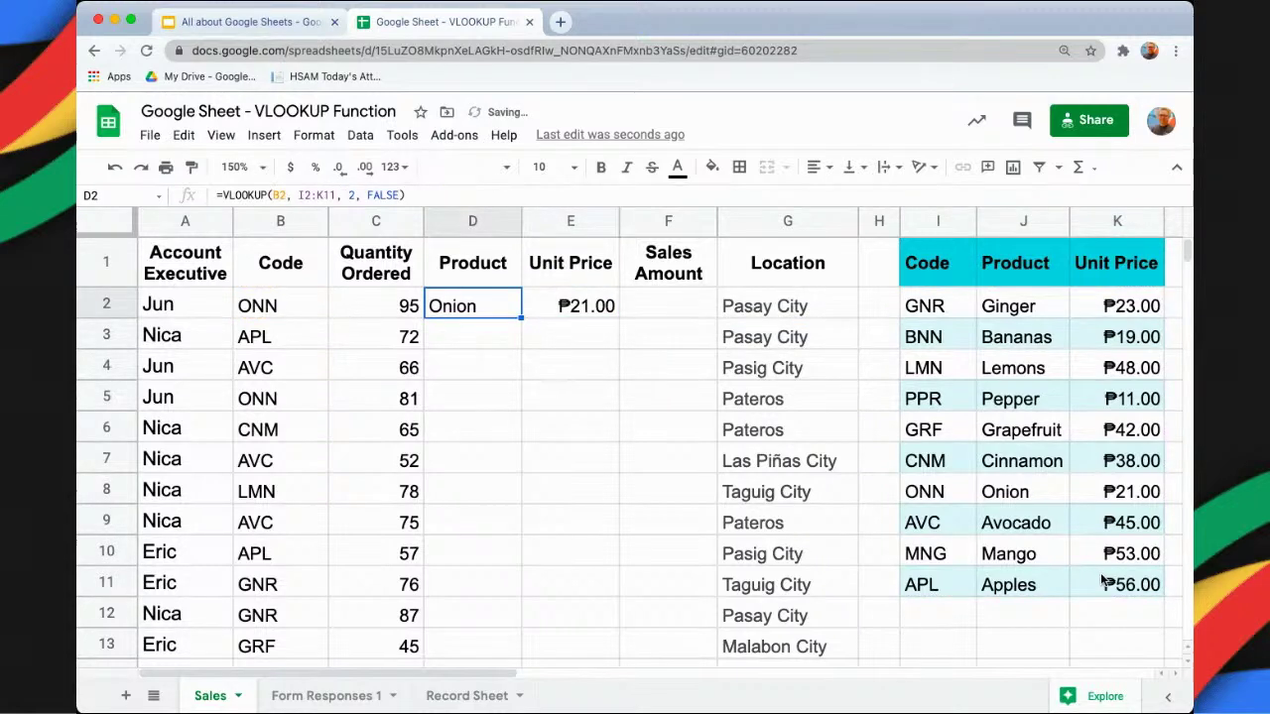
Change D2's lookup range to I$2:K$11.
key(Return)
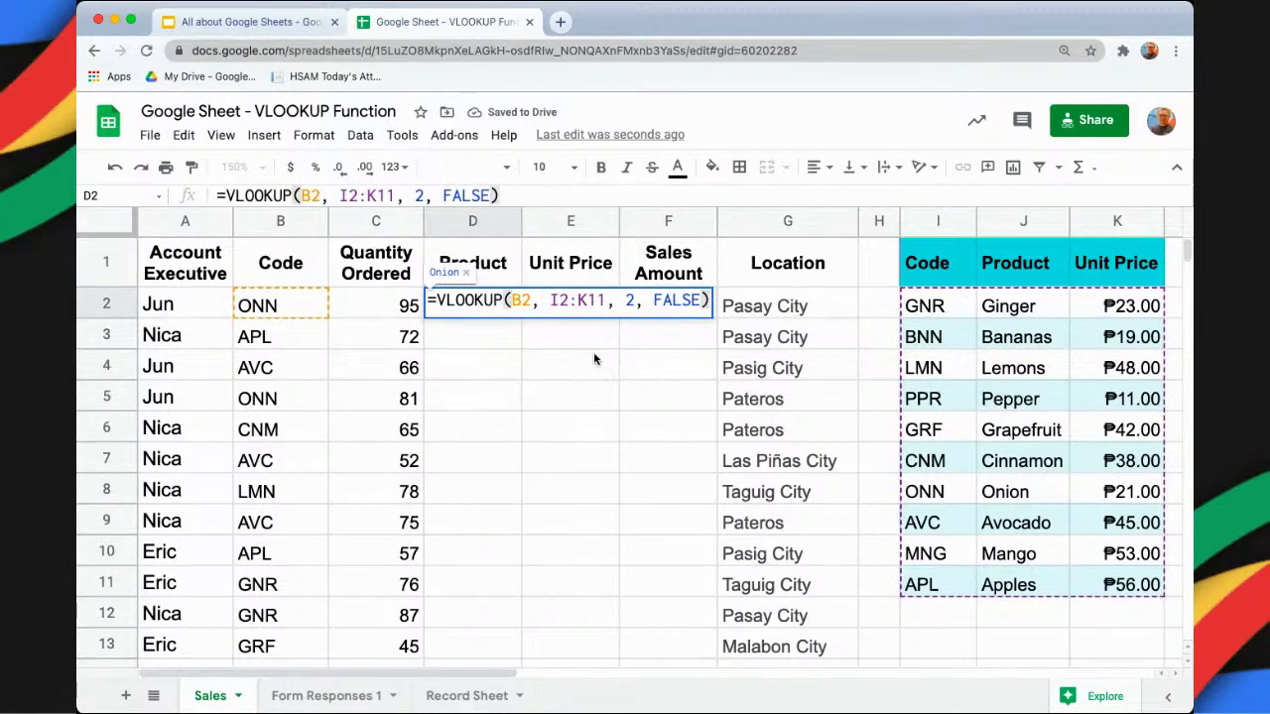
click(558, 301)
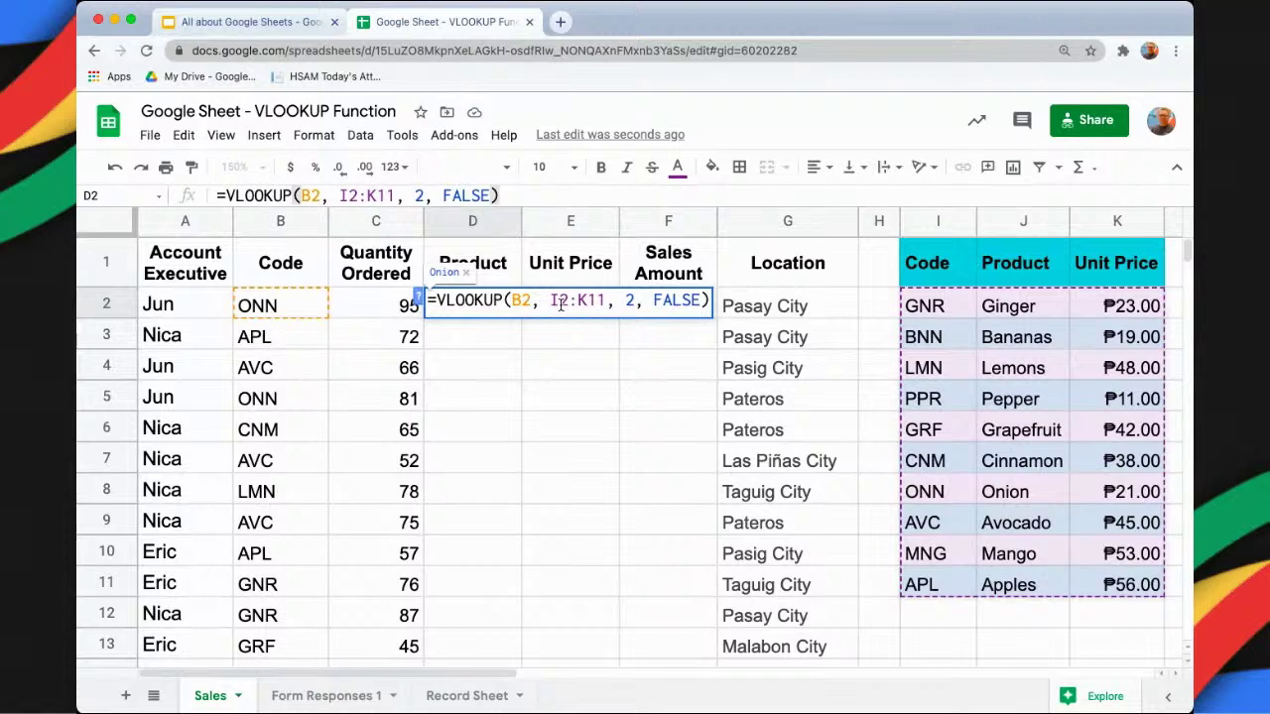
text($2:K$)
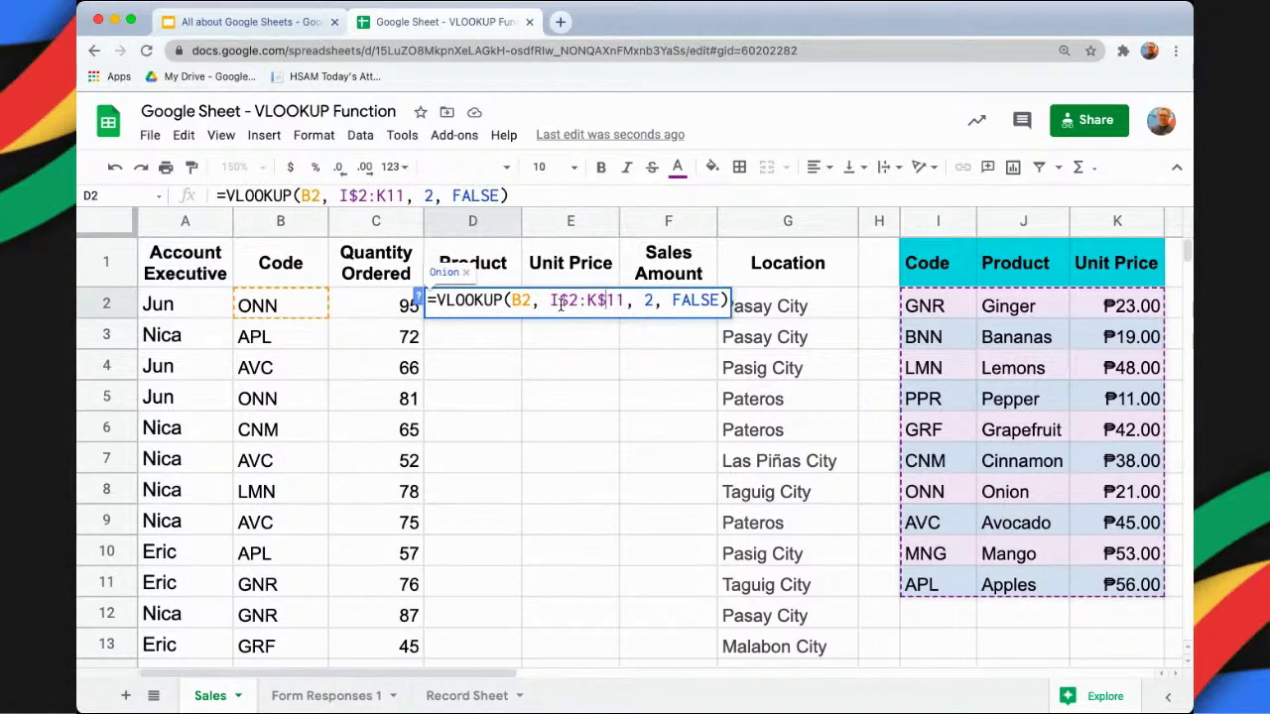
key(Tab)
Anchor E2's lookup range rows as I$2:K$11.
key(Return)
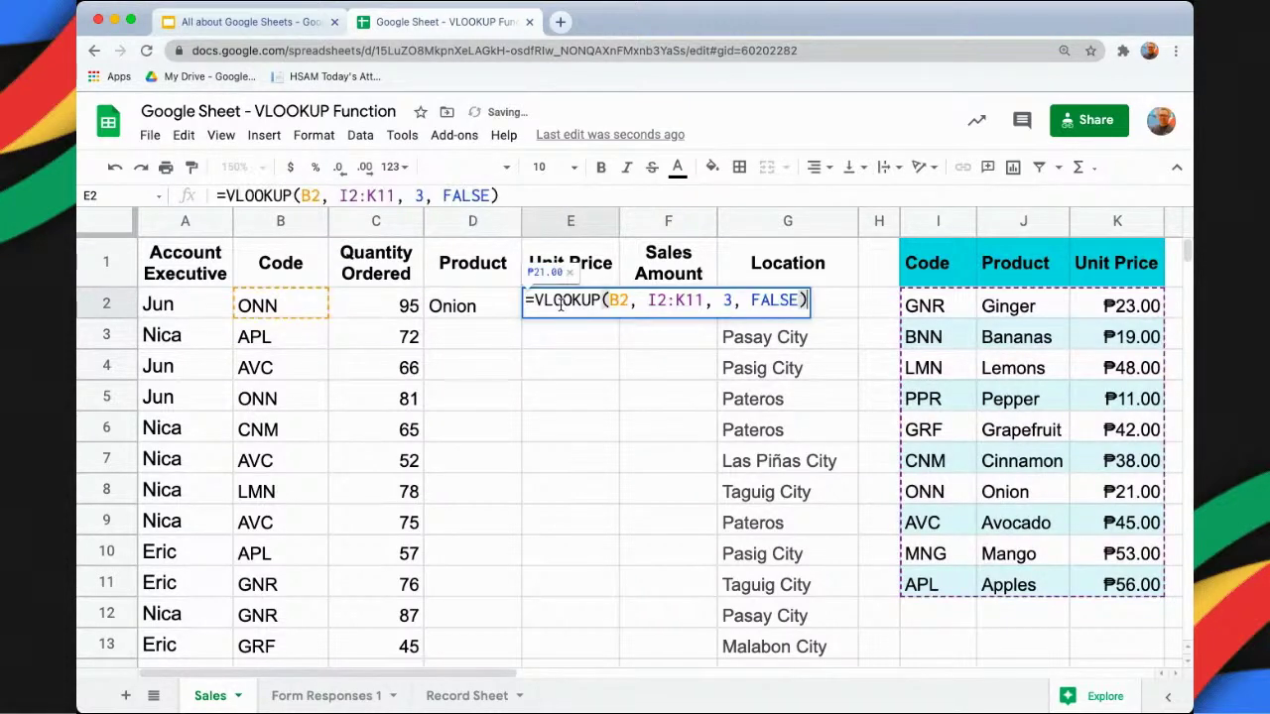
key(Left)
key(Left)
key(Left)
key(Left)
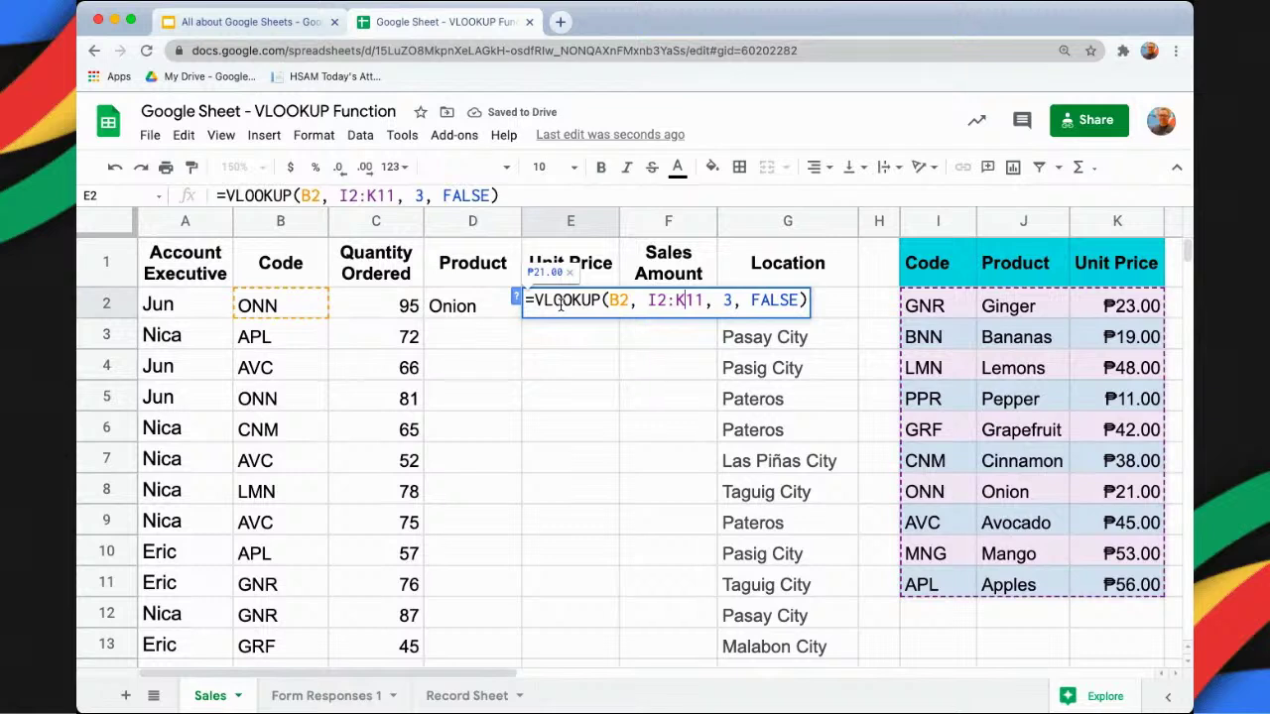
text($)
key(Left)
key(Left)
key(Left)
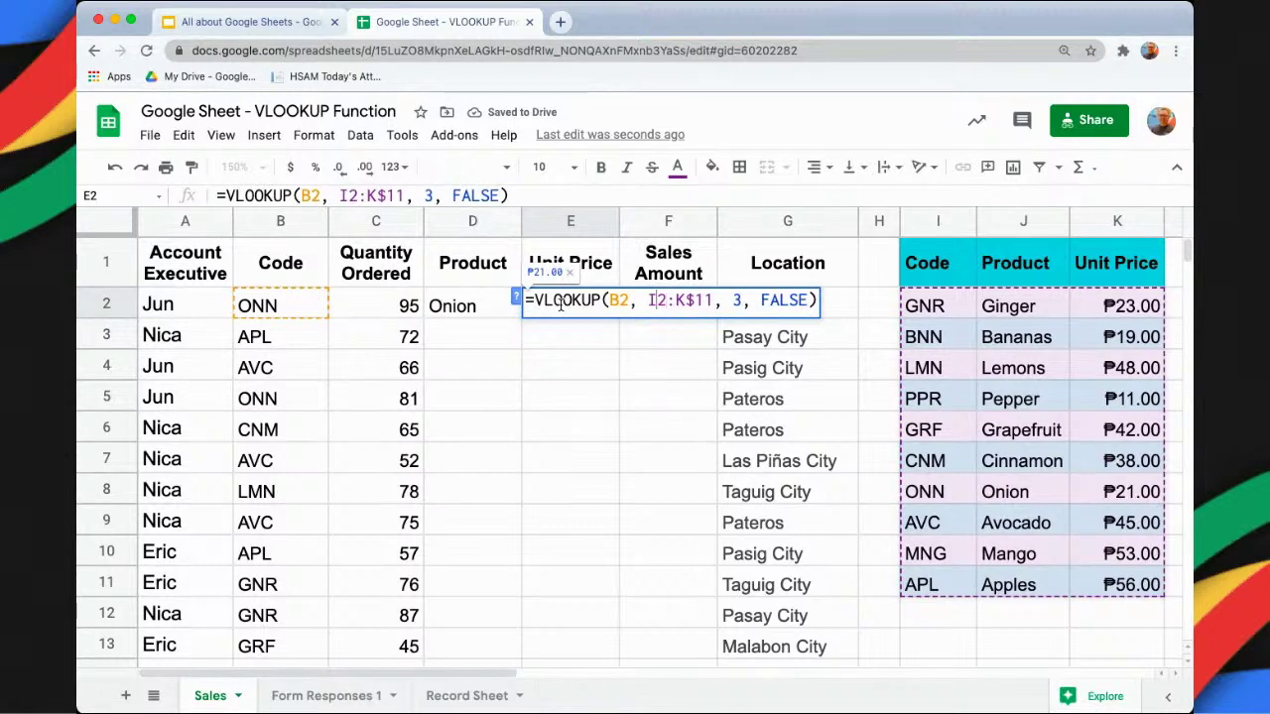
text($)
key(Return)
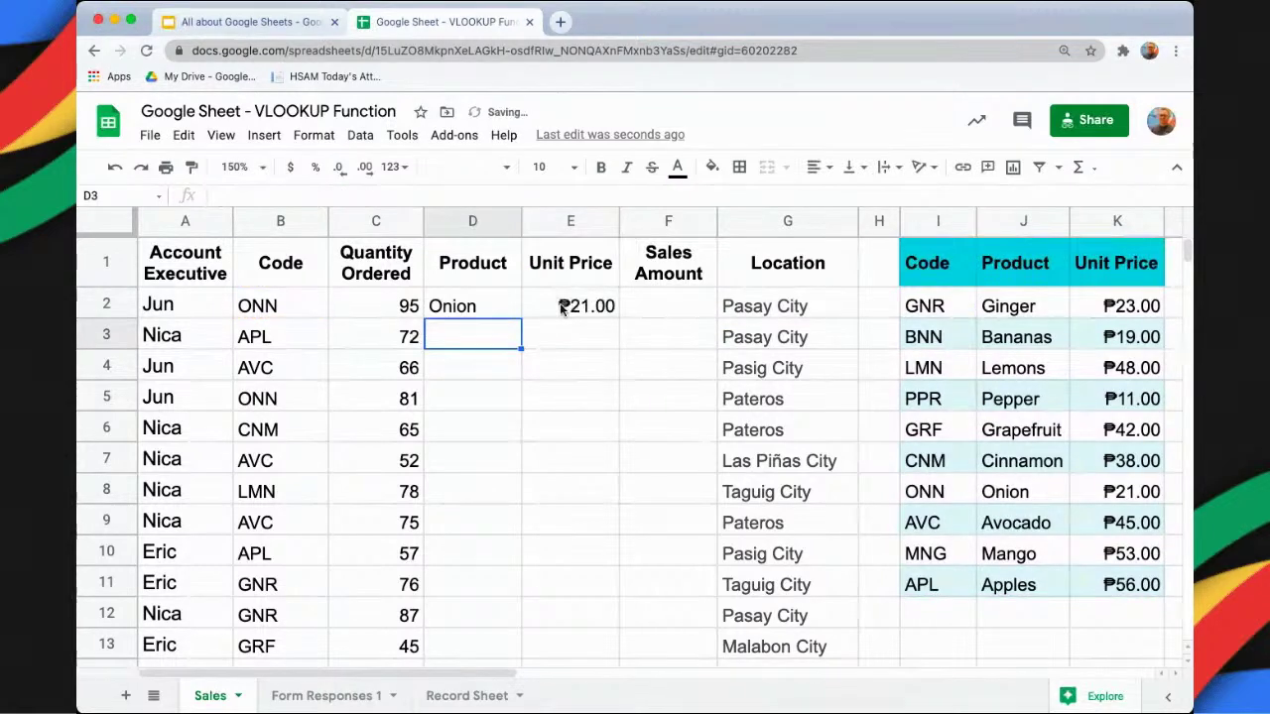
click(562, 310)
key(Right)
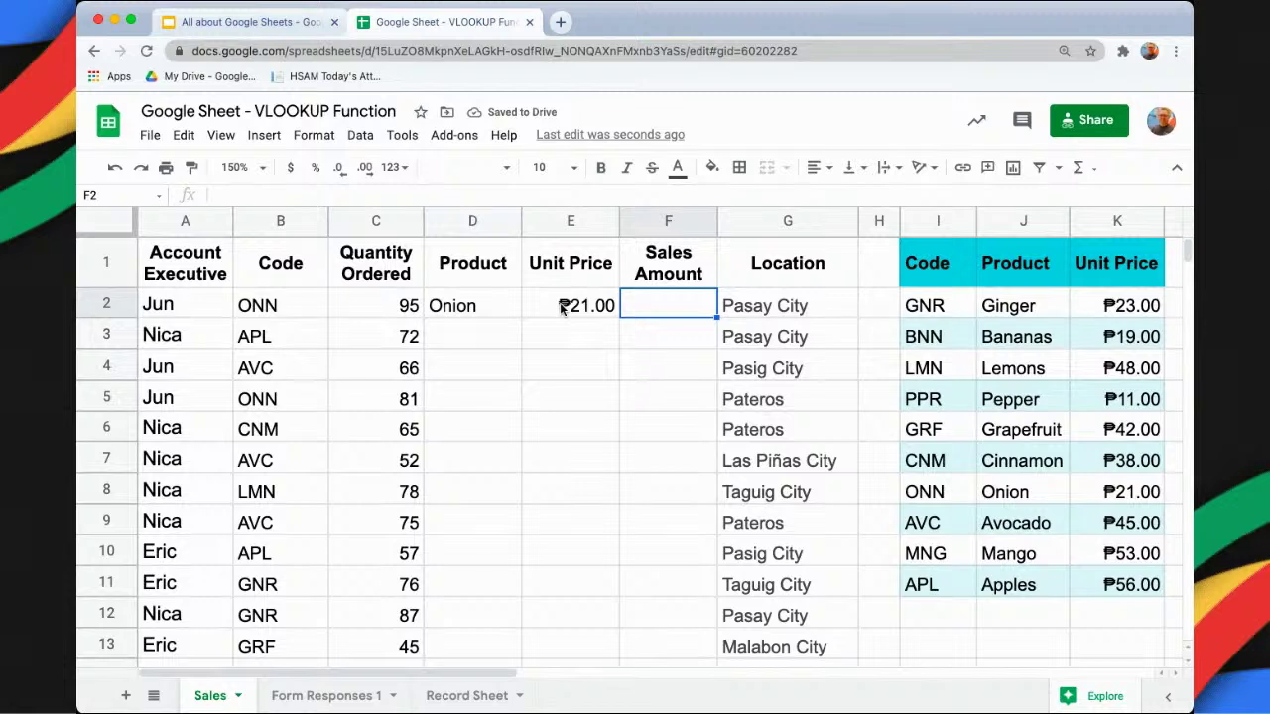
Enter =E2*C2 in F2 for a ₱1,995.00 sales amount, then select D2:F2.
text(=)
click(561, 309)
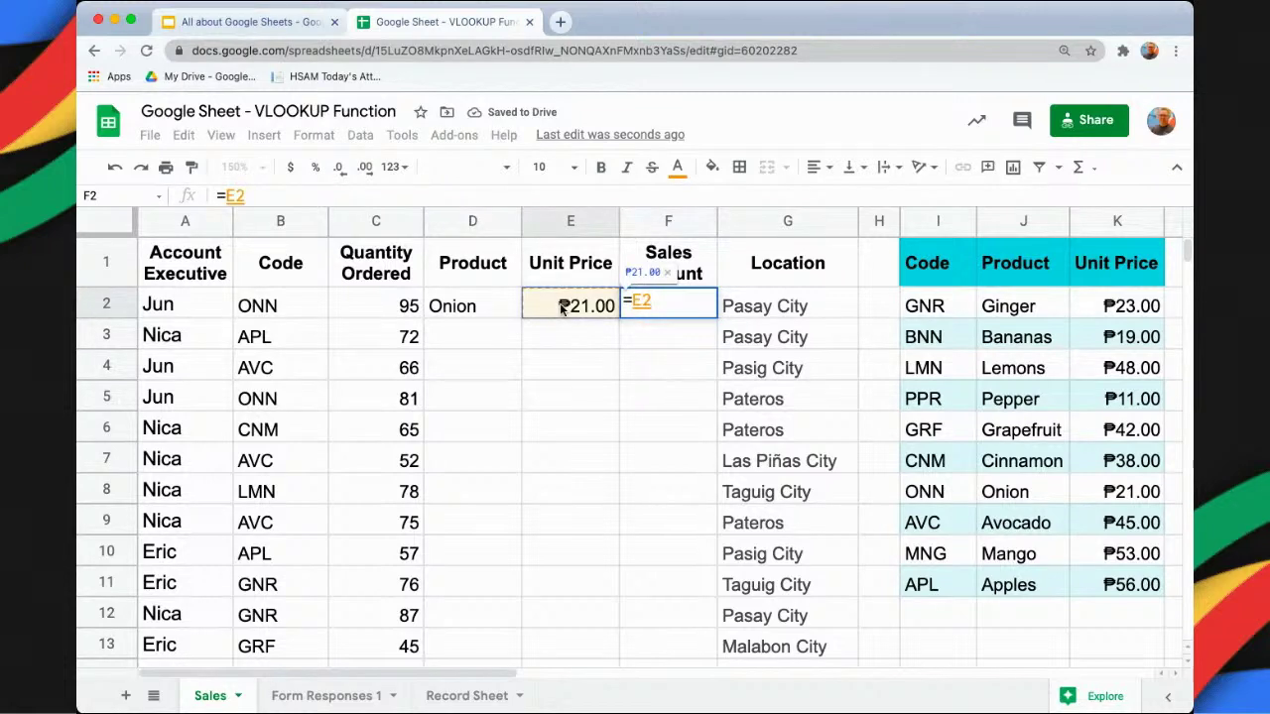
text(*)
key(Left)
key(Left)
key(Left)
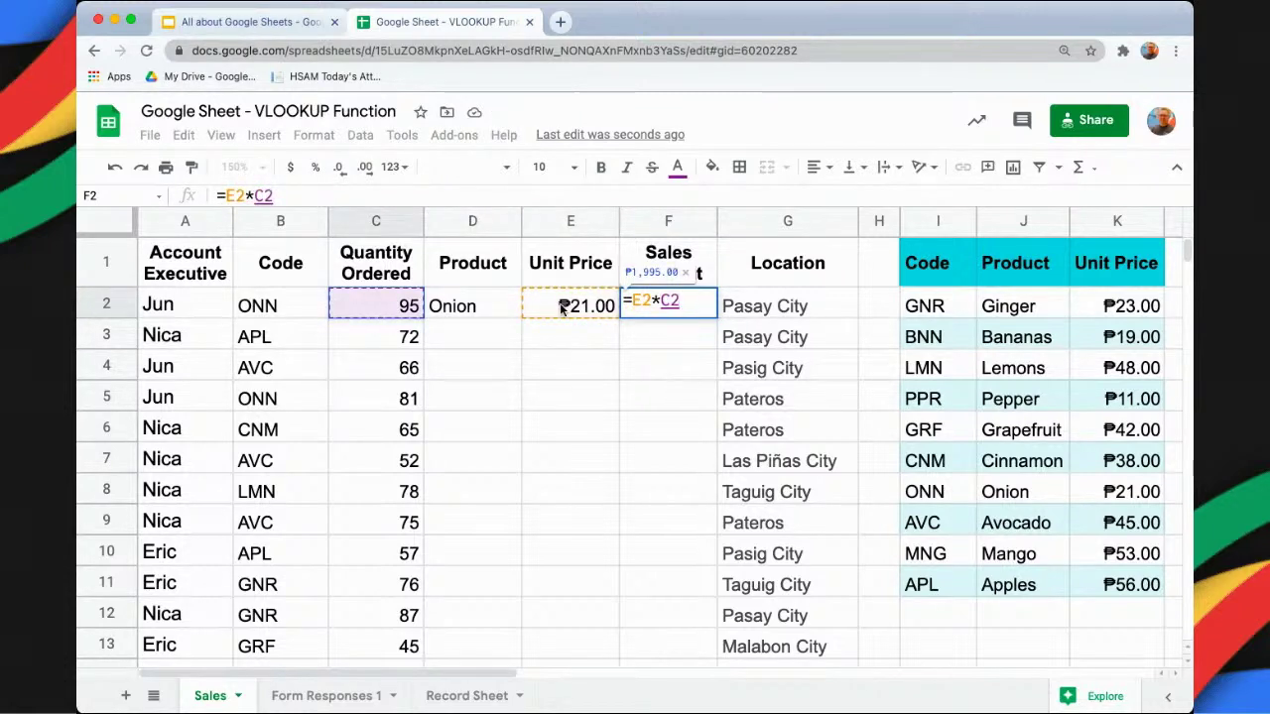
key(Return)
key(Up)
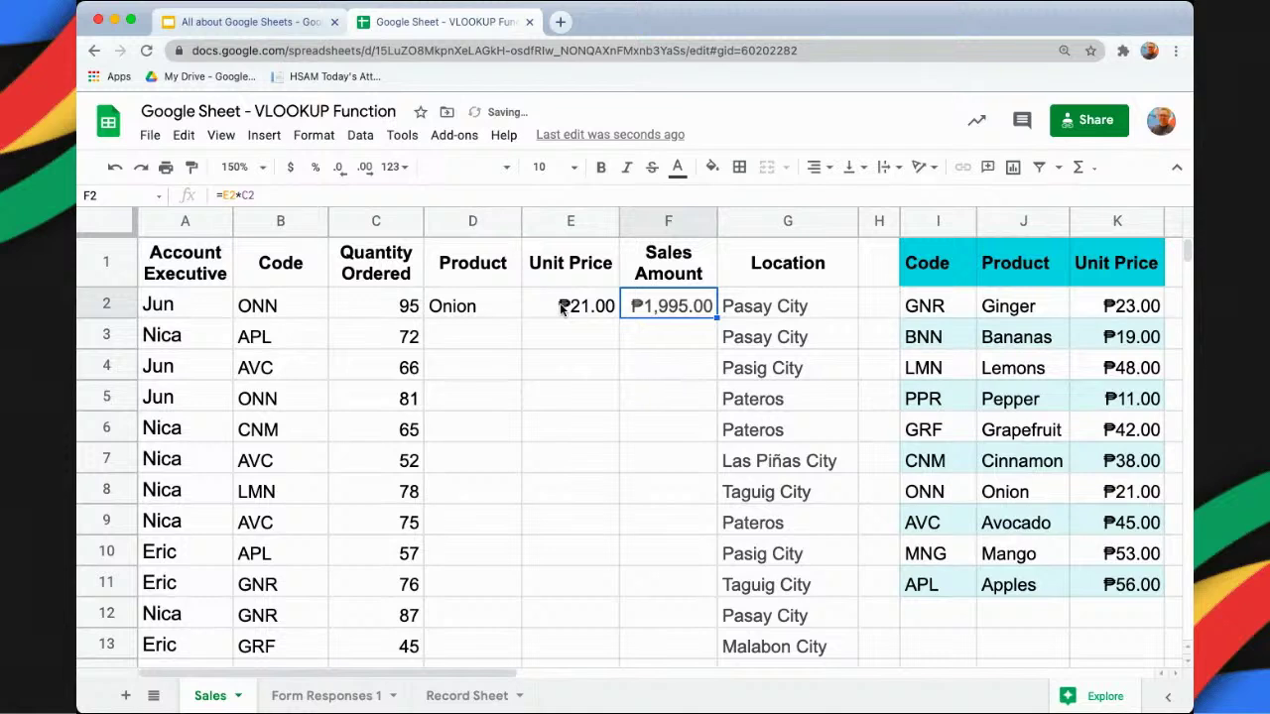
key(Left)
key(Left)
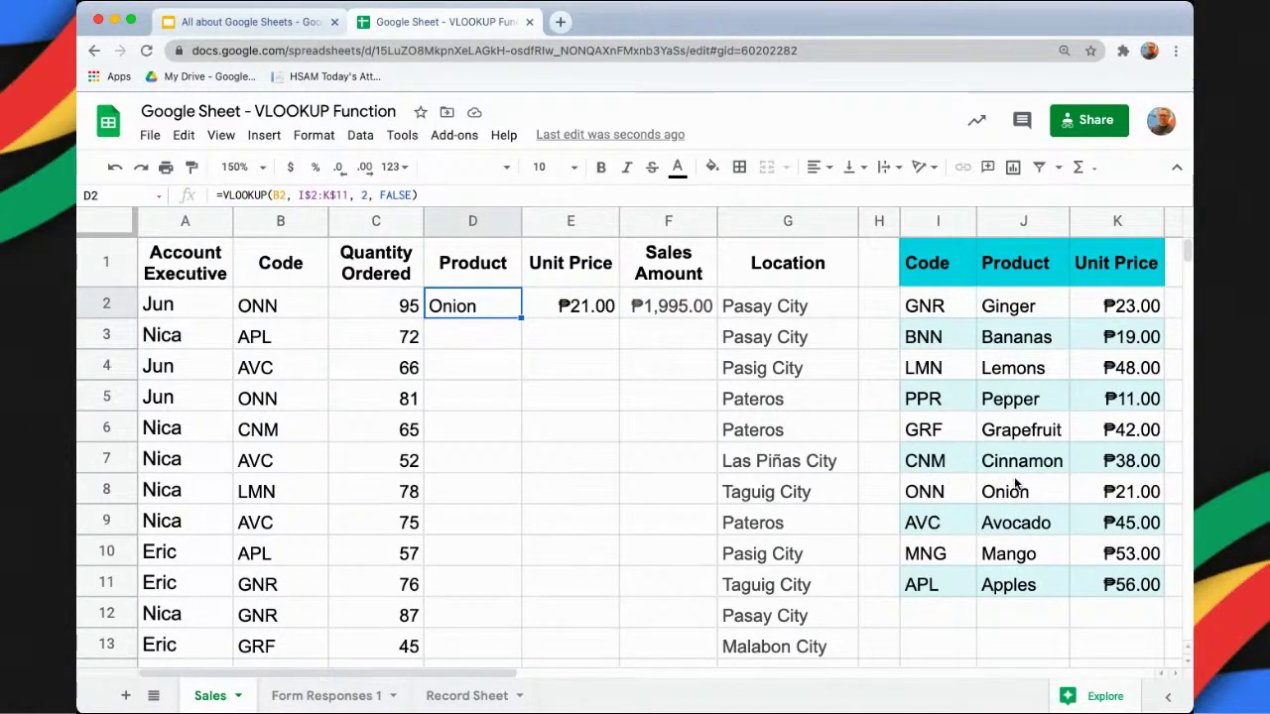
key(shift+Right)
key(shift+Right)
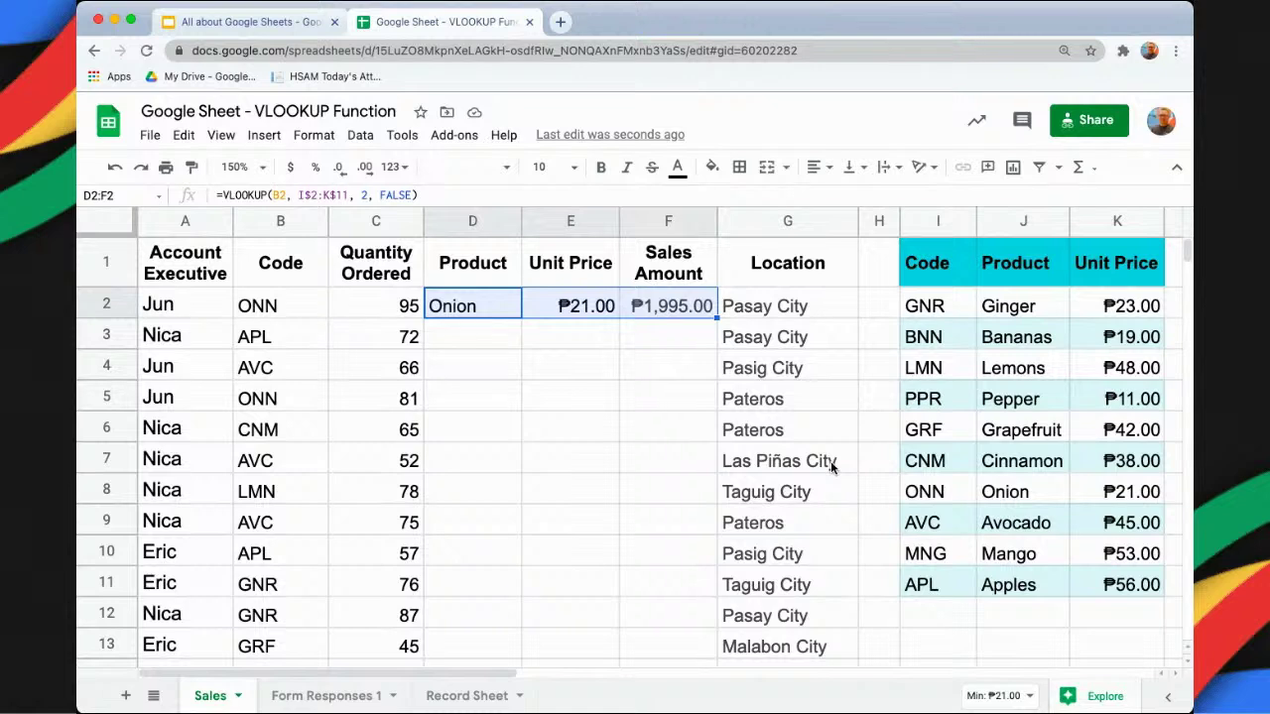
Fill the D2:F2 formulas down all Sales rows, then go to Form Responses 1.
double_click(717, 316)
click(495, 349)
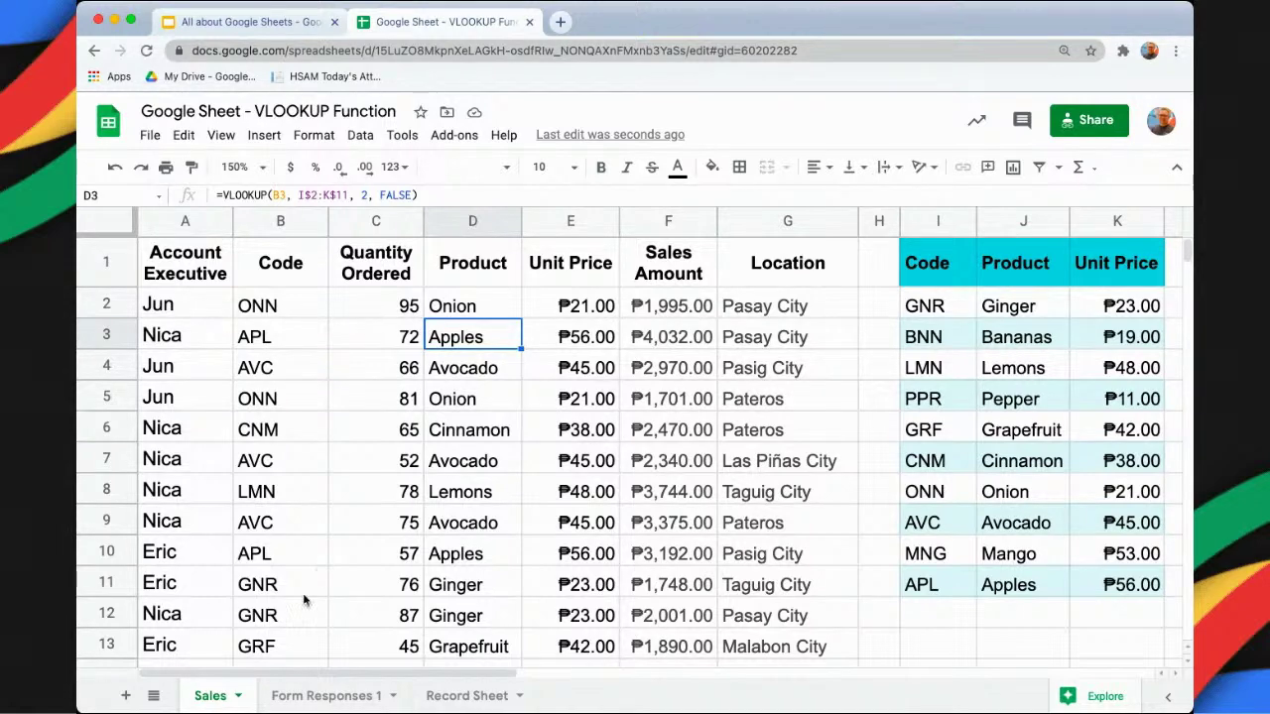
click(314, 698)
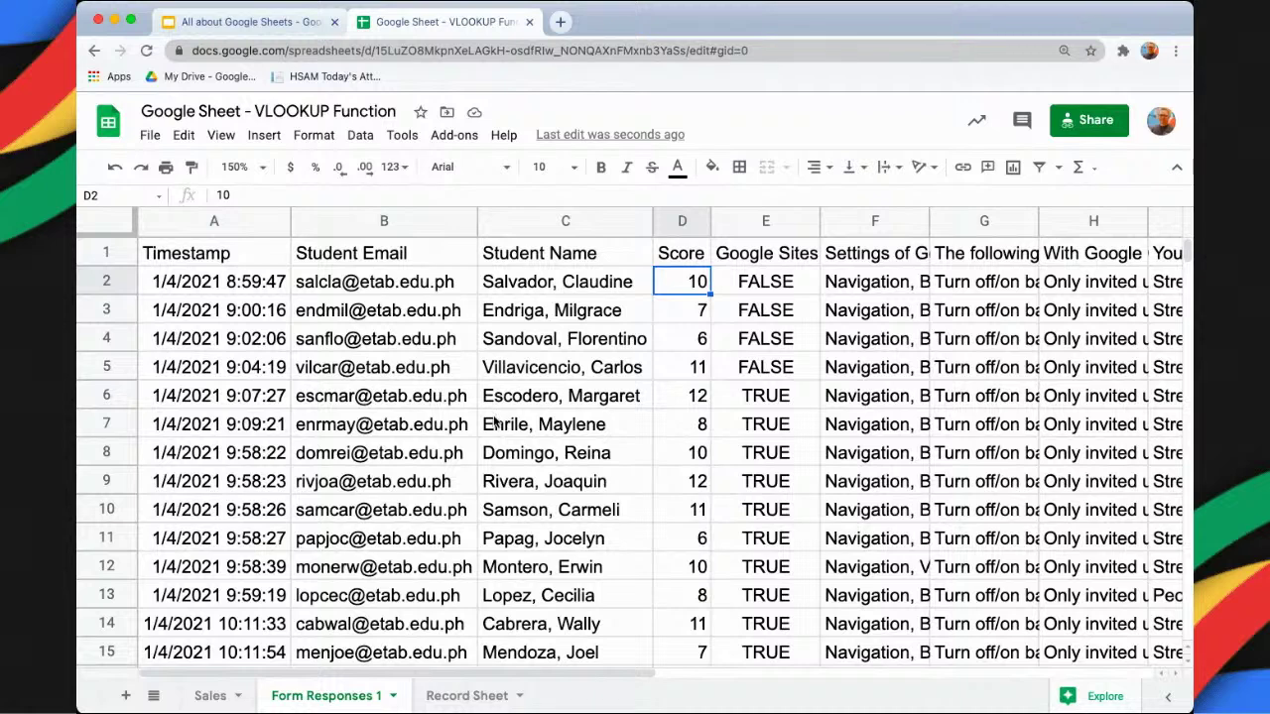
Start a VLOOKUP in Record Sheet D2 with student email B2 as the lookup value.
click(455, 703)
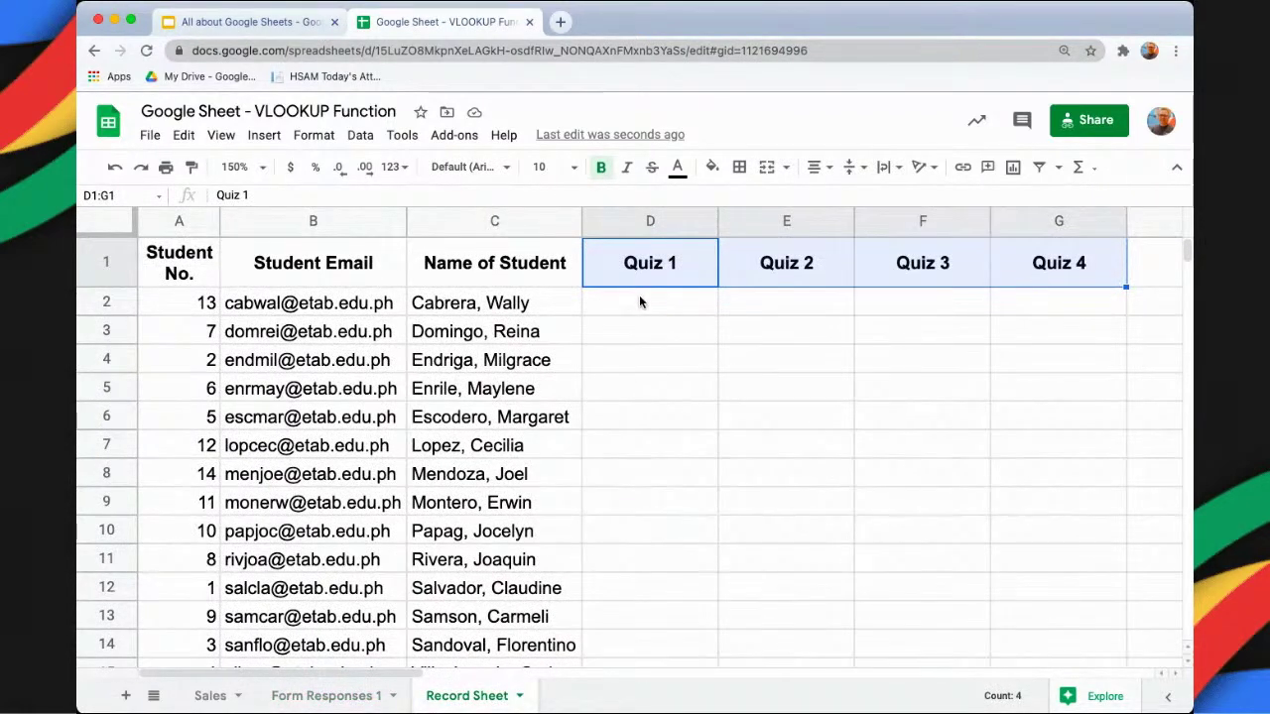
click(640, 303)
text(=vlo)
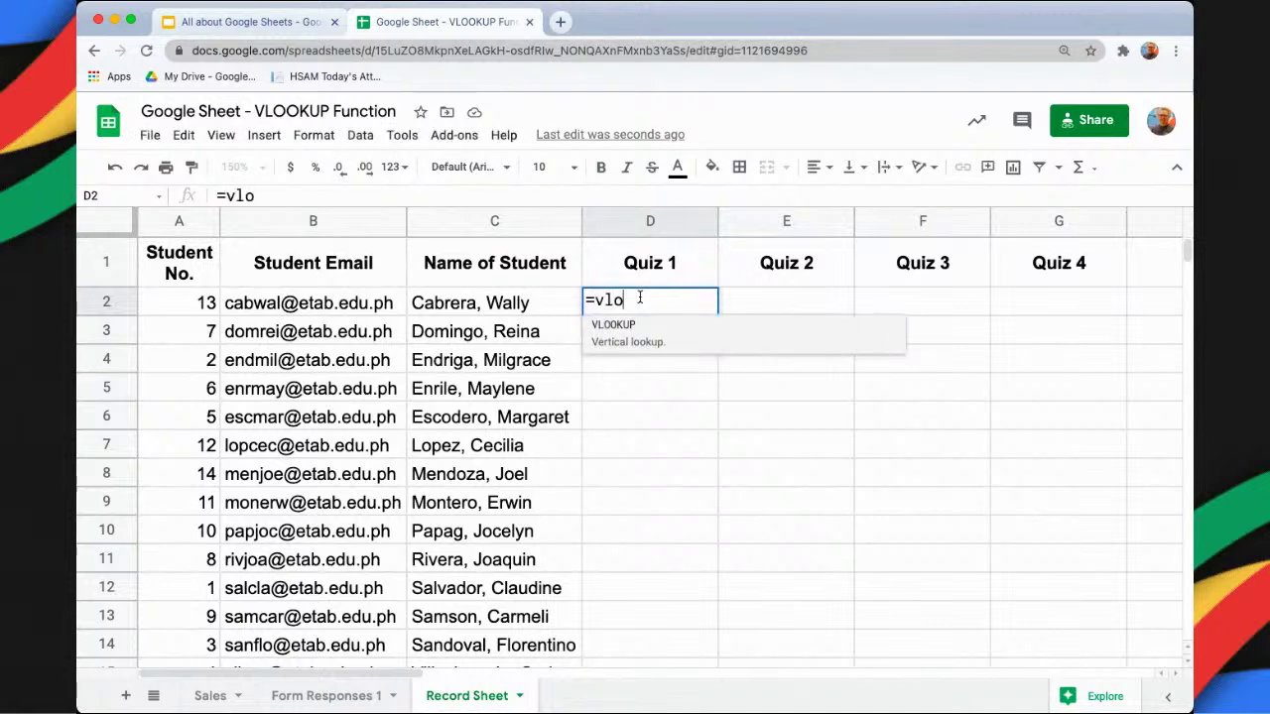
key(Tab)
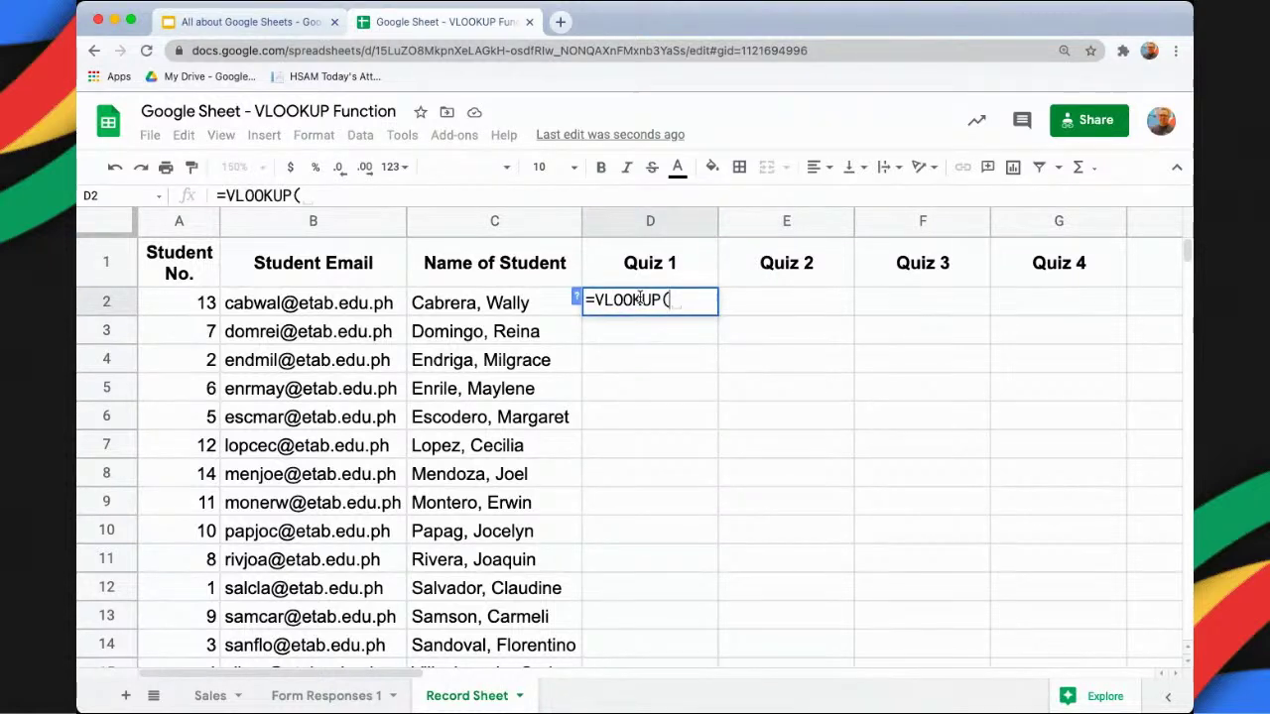
mouse_move(343, 311)
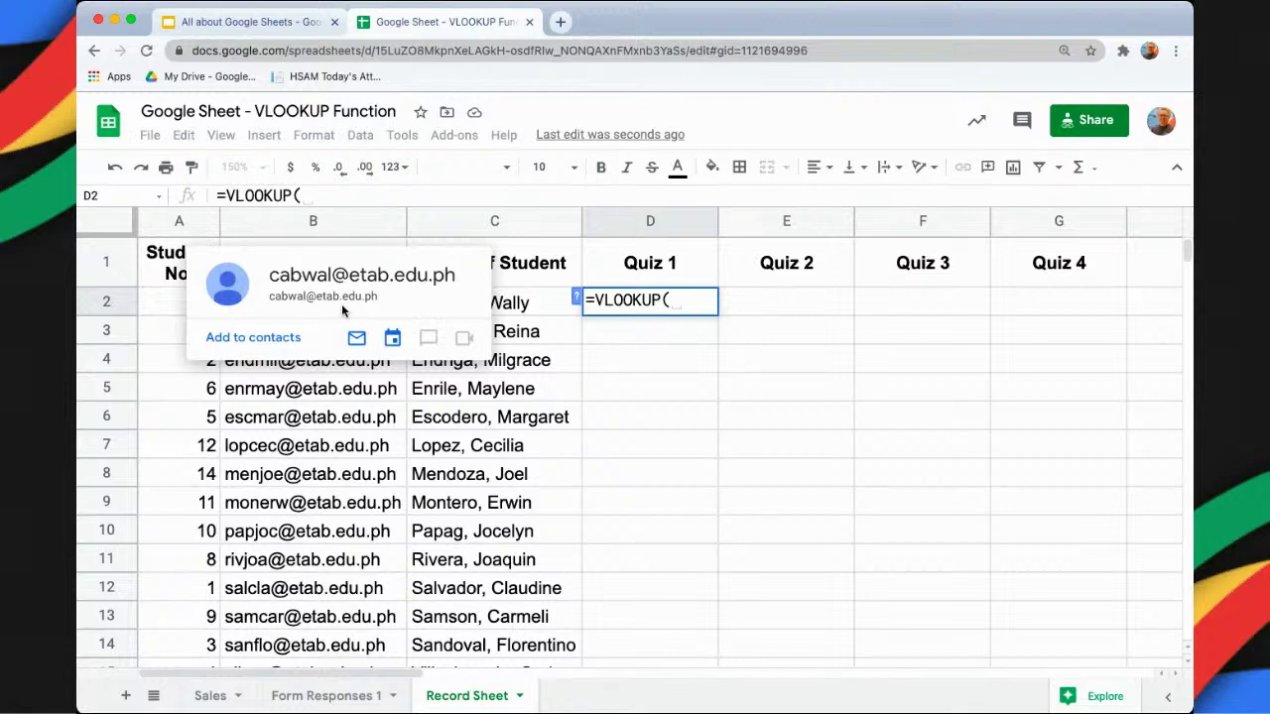
key(Left)
key(Left)
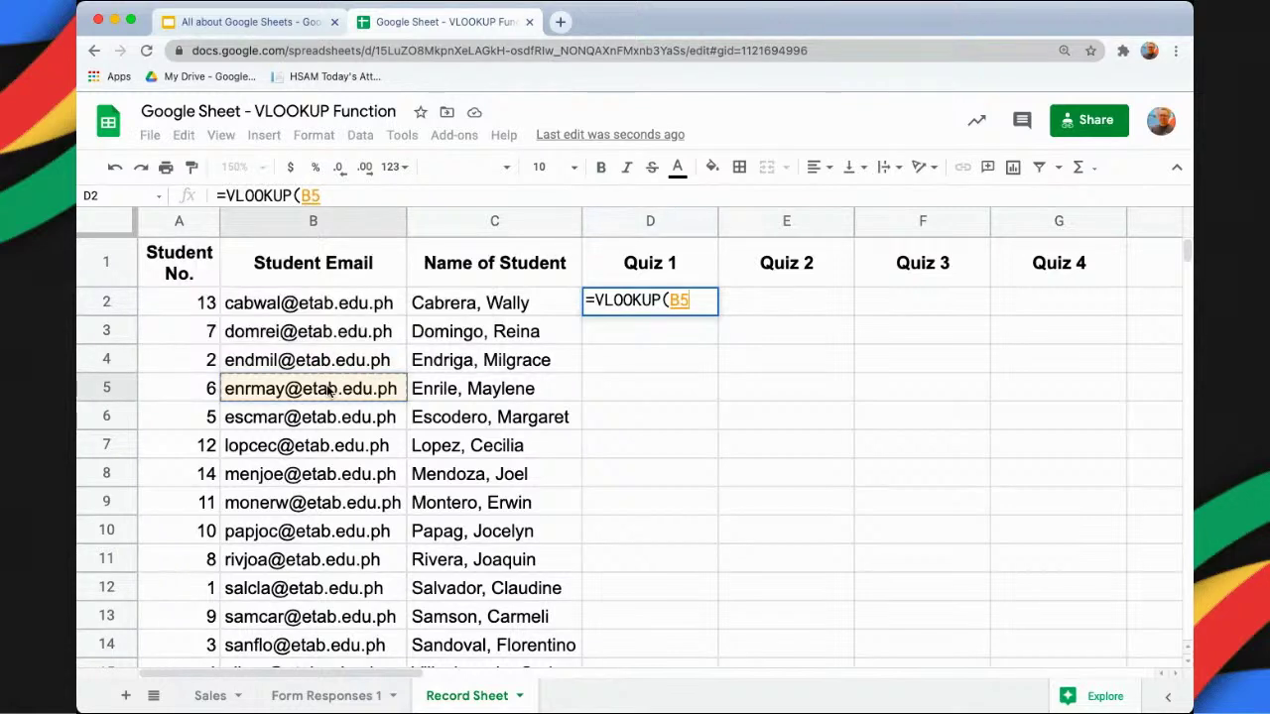
mouse_move(328, 392)
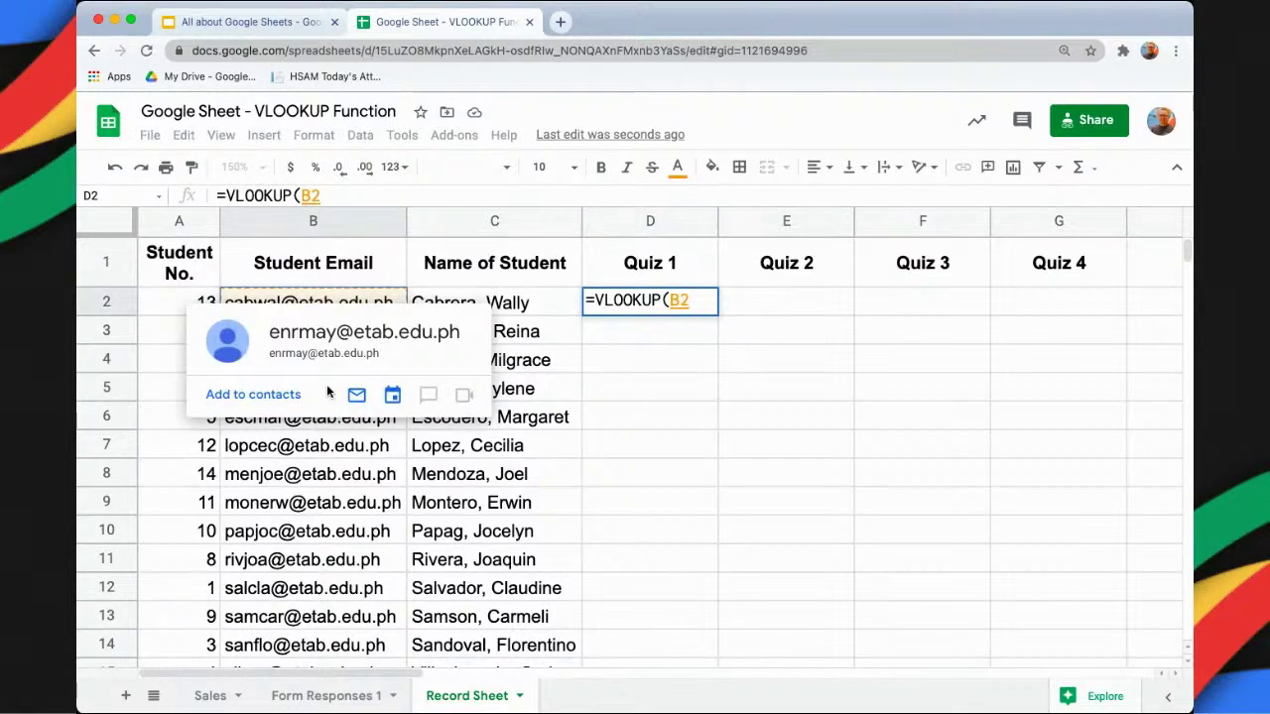
text(,)
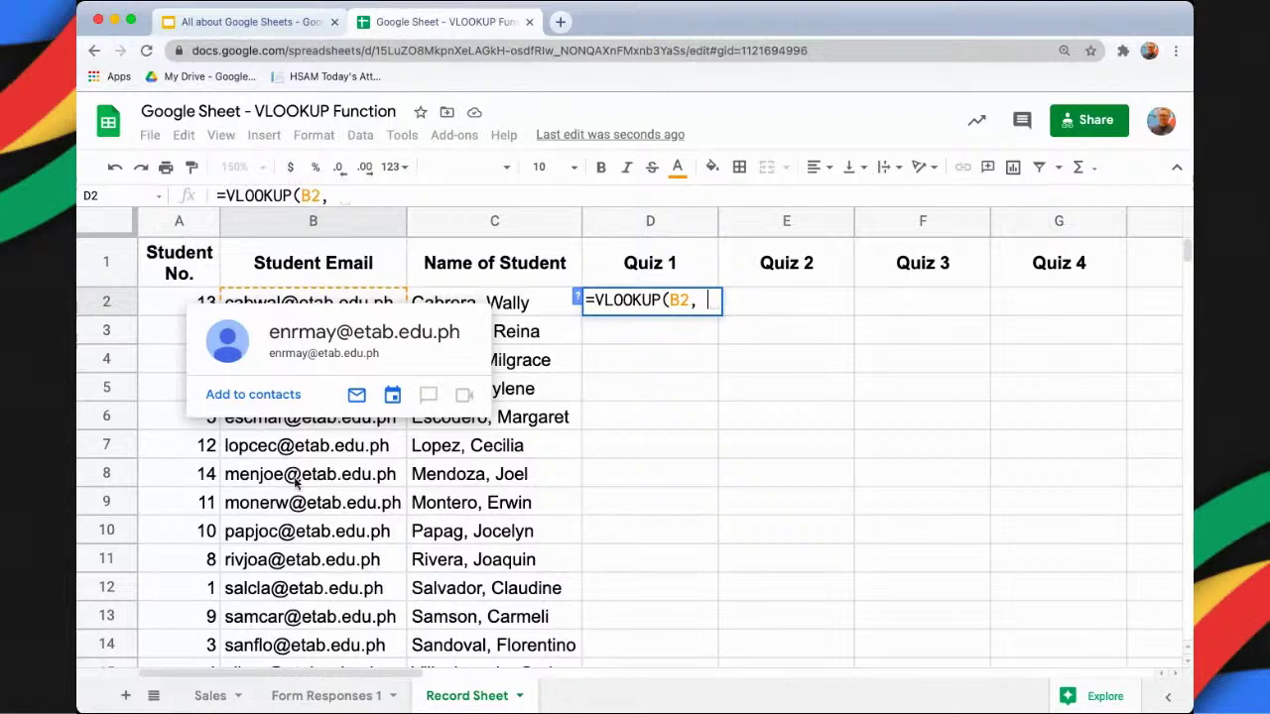
Finish it with range 'Form Responses 1'!B2:D15, column 3, FALSE, returning 11.
click(310, 698)
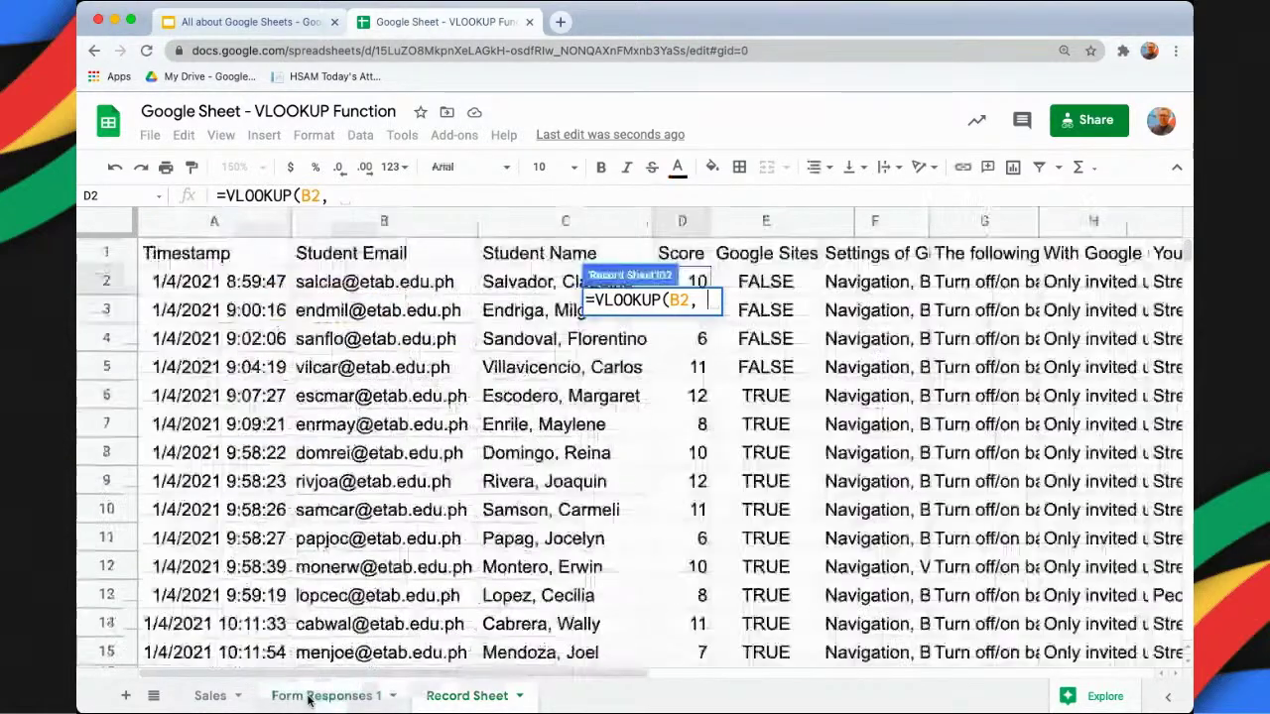
drag(383, 286, 616, 646)
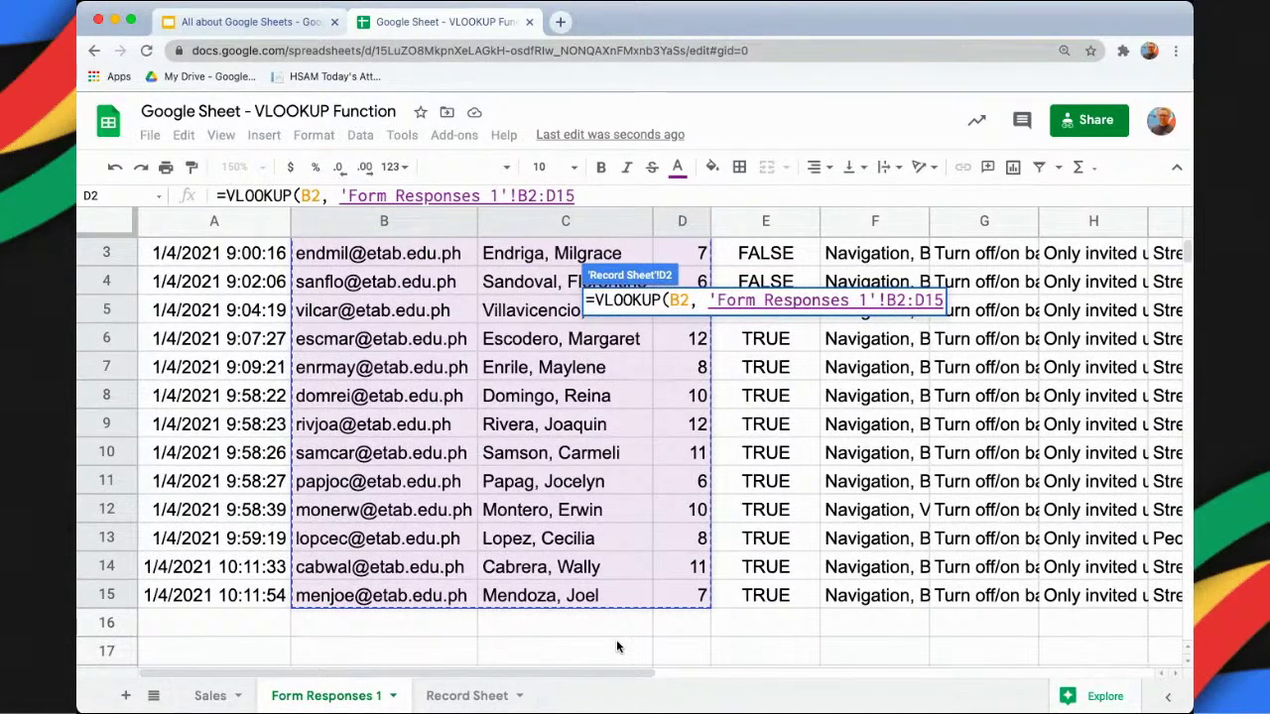
text(, )
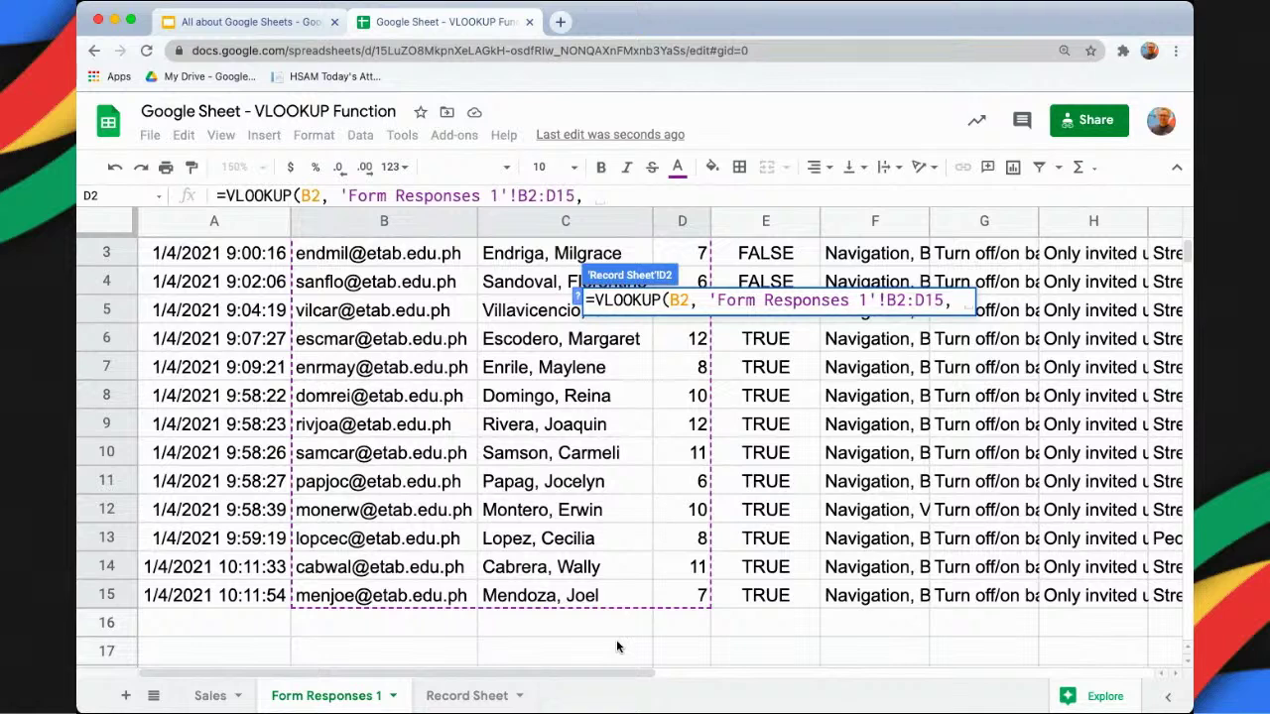
text(3, fl)
key(BackSpace)
text(alse)
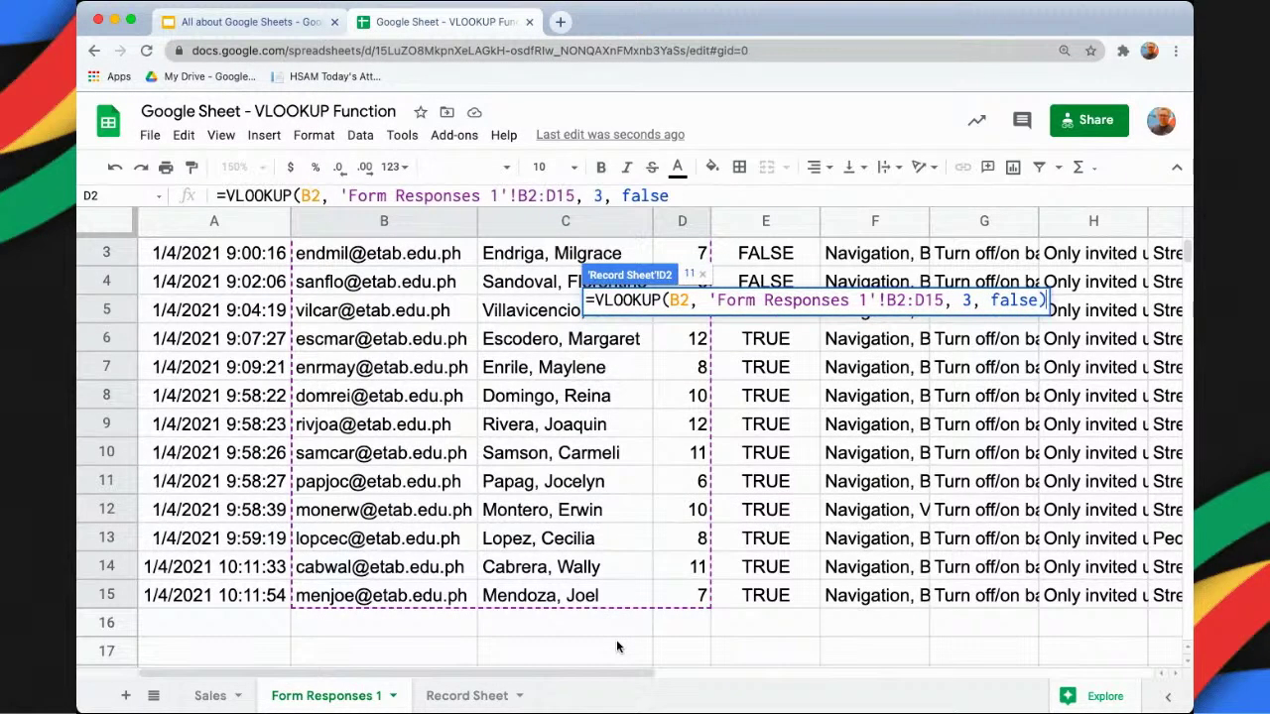
key(Return)
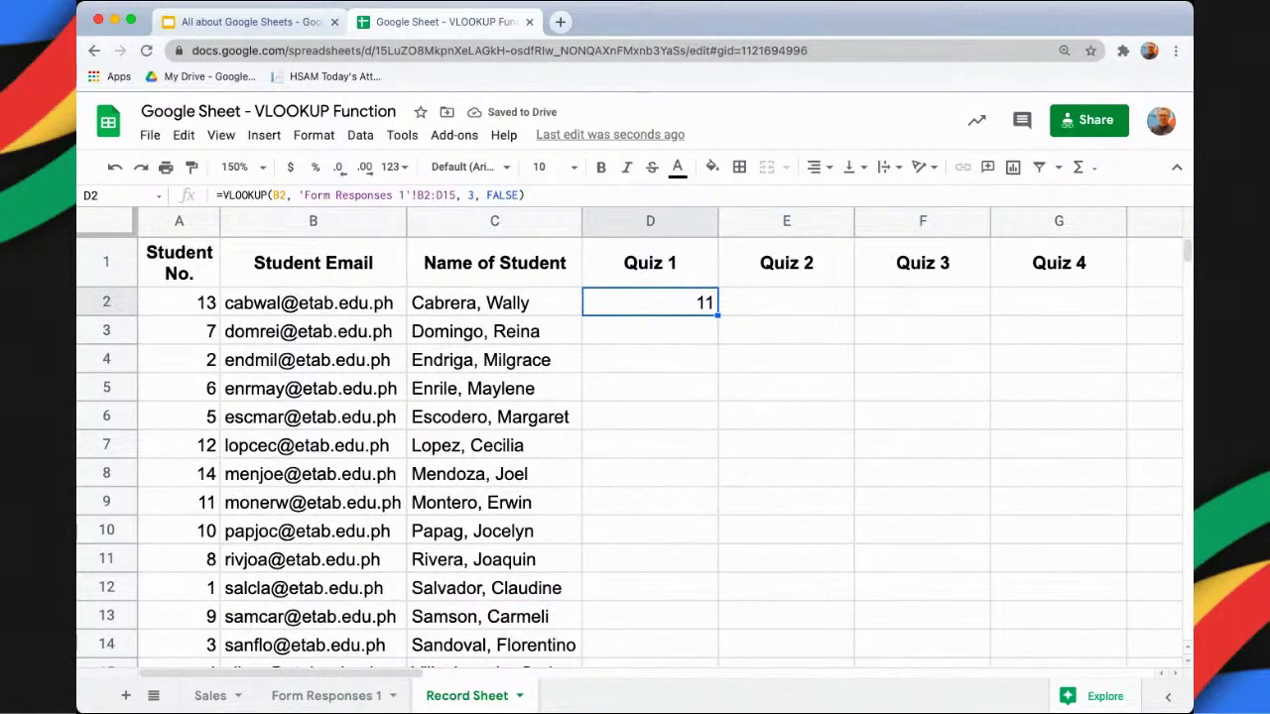
Change D2's lookup range to 'Form Responses 1'!B$2:D$15.
key(Return)
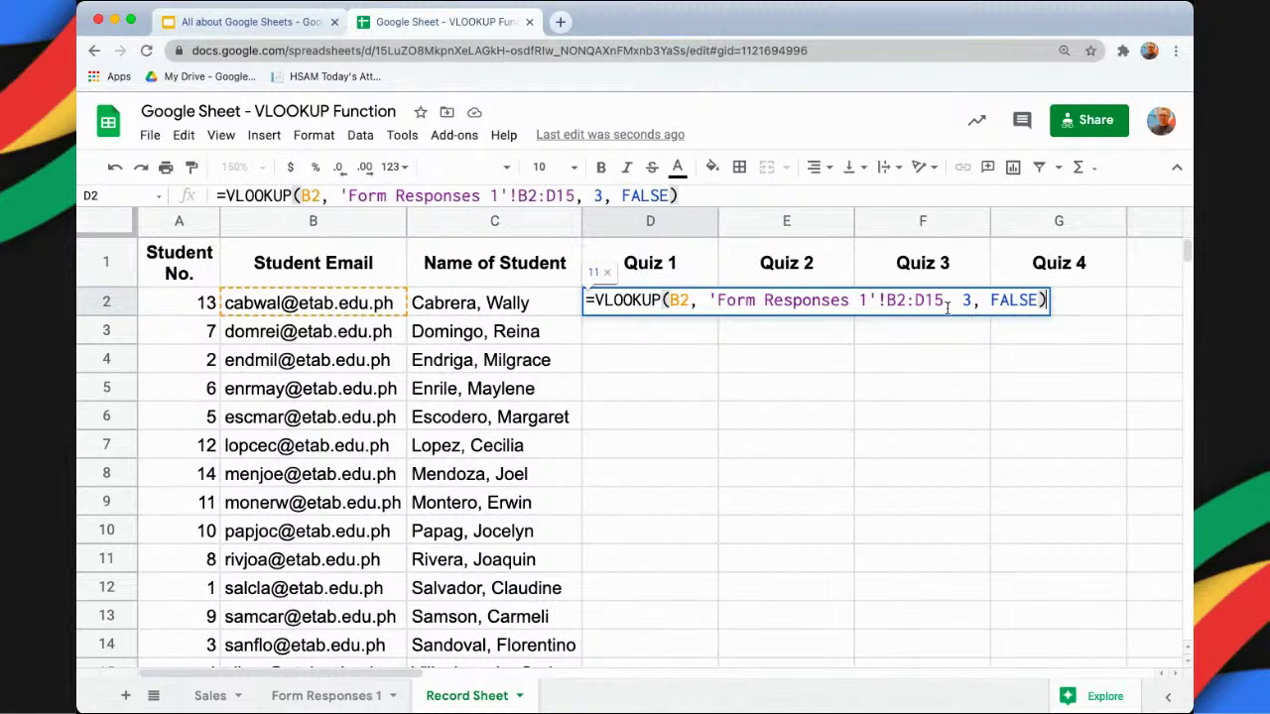
click(899, 300)
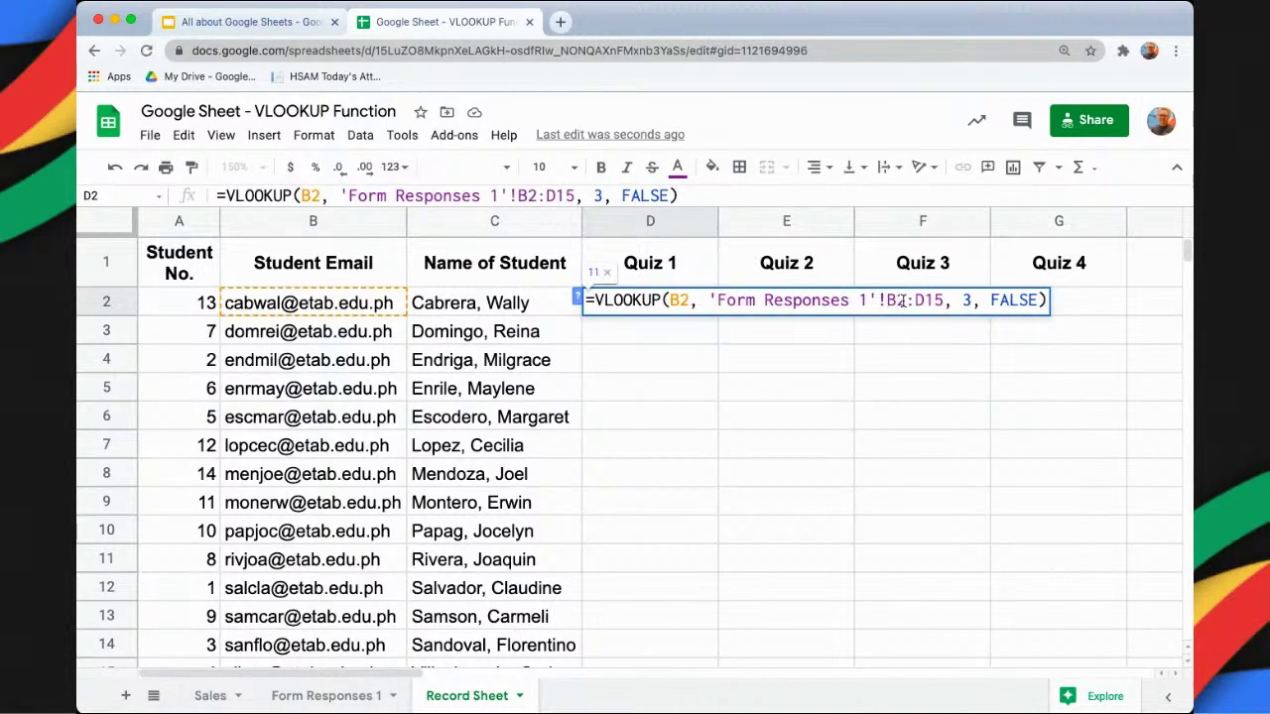
text($)
key(Right)
text($)
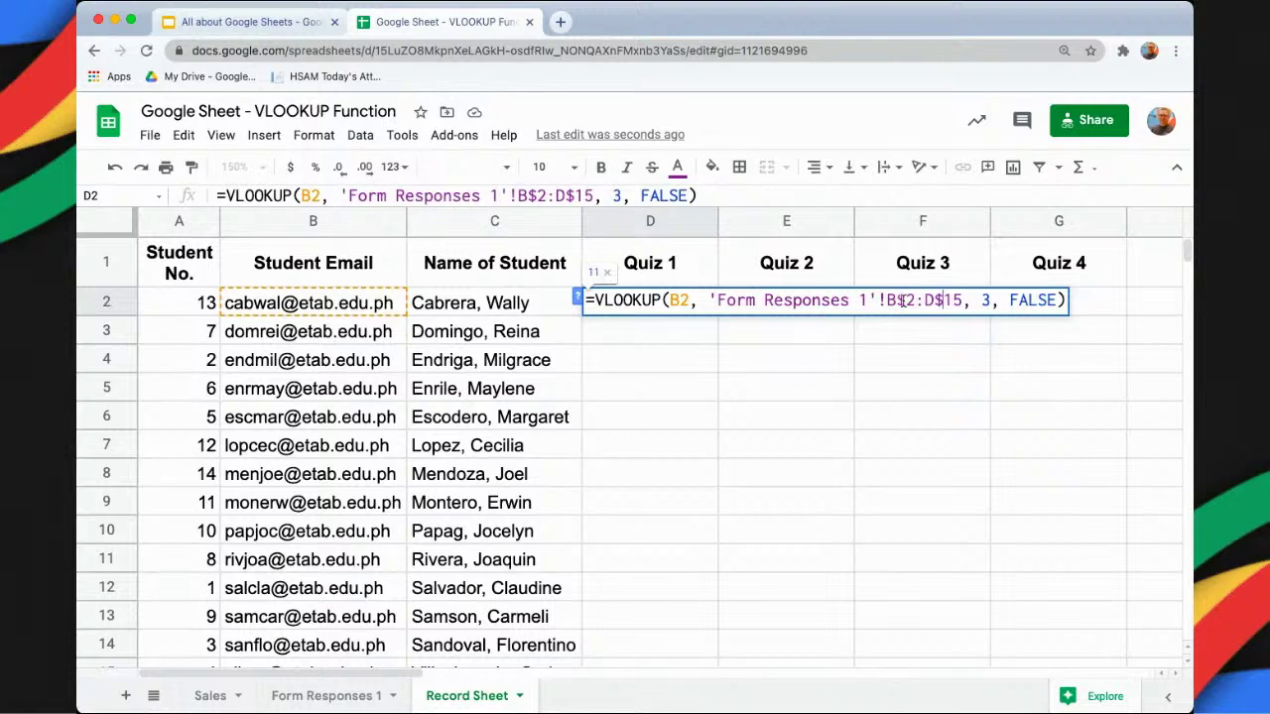
key(Return)
key(Up)
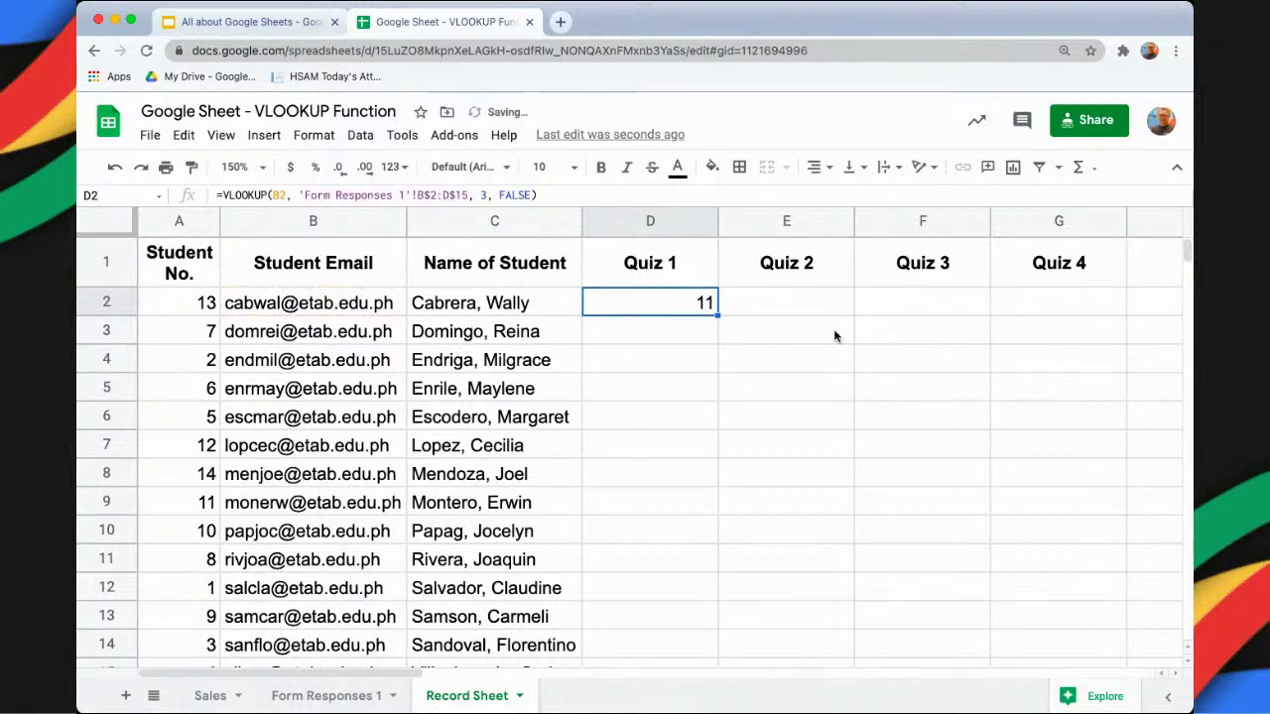
Copy D2's Quiz 1 formula down all students and verify one score against Form Responses 1.
double_click(717, 314)
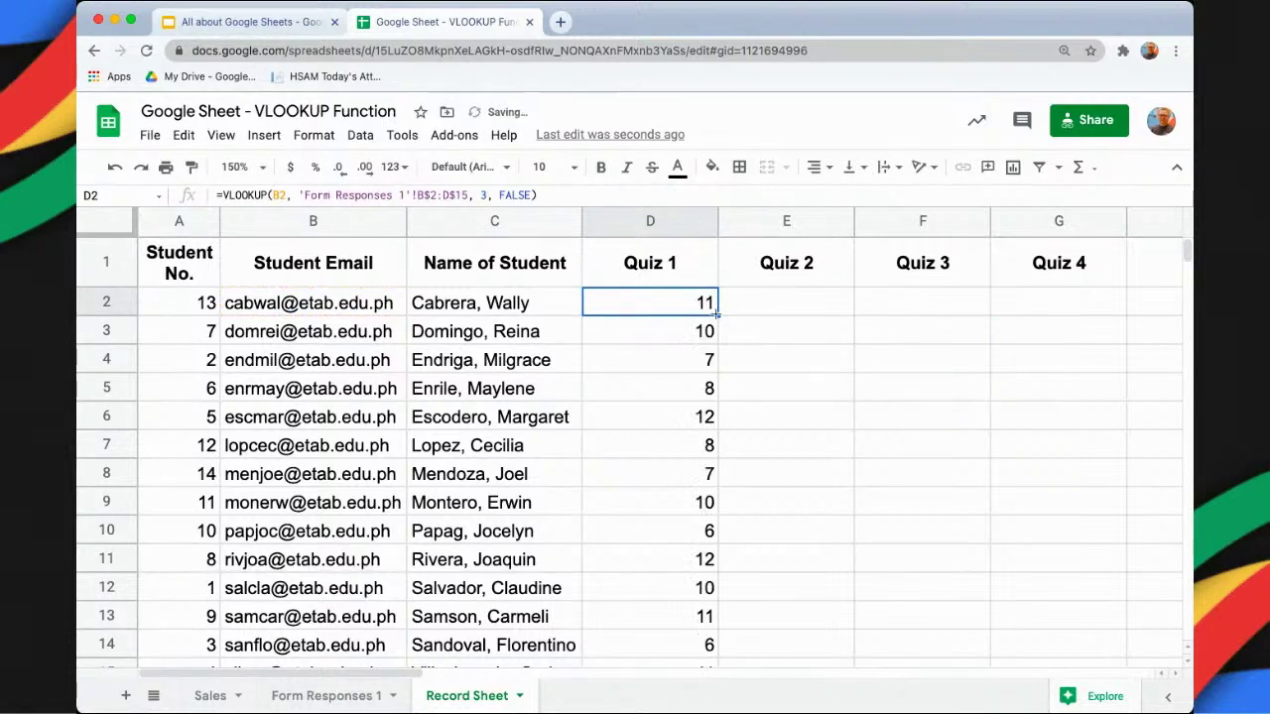
click(498, 503)
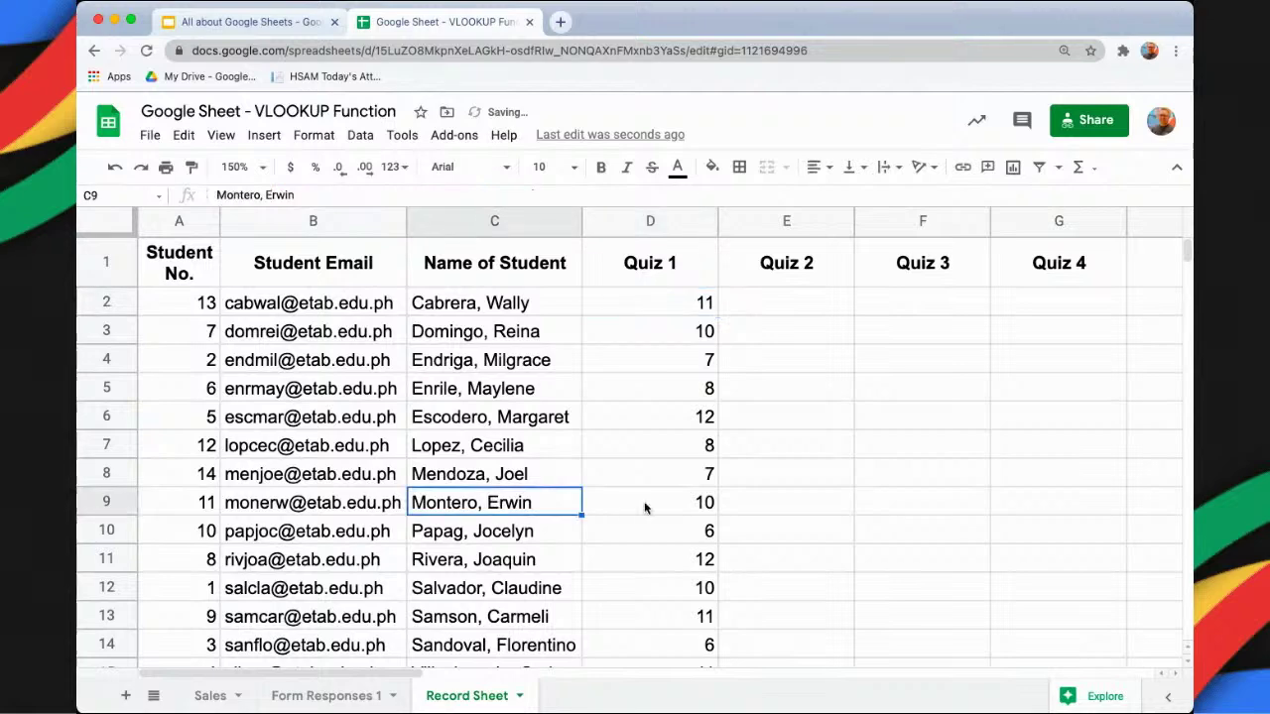
click(350, 700)
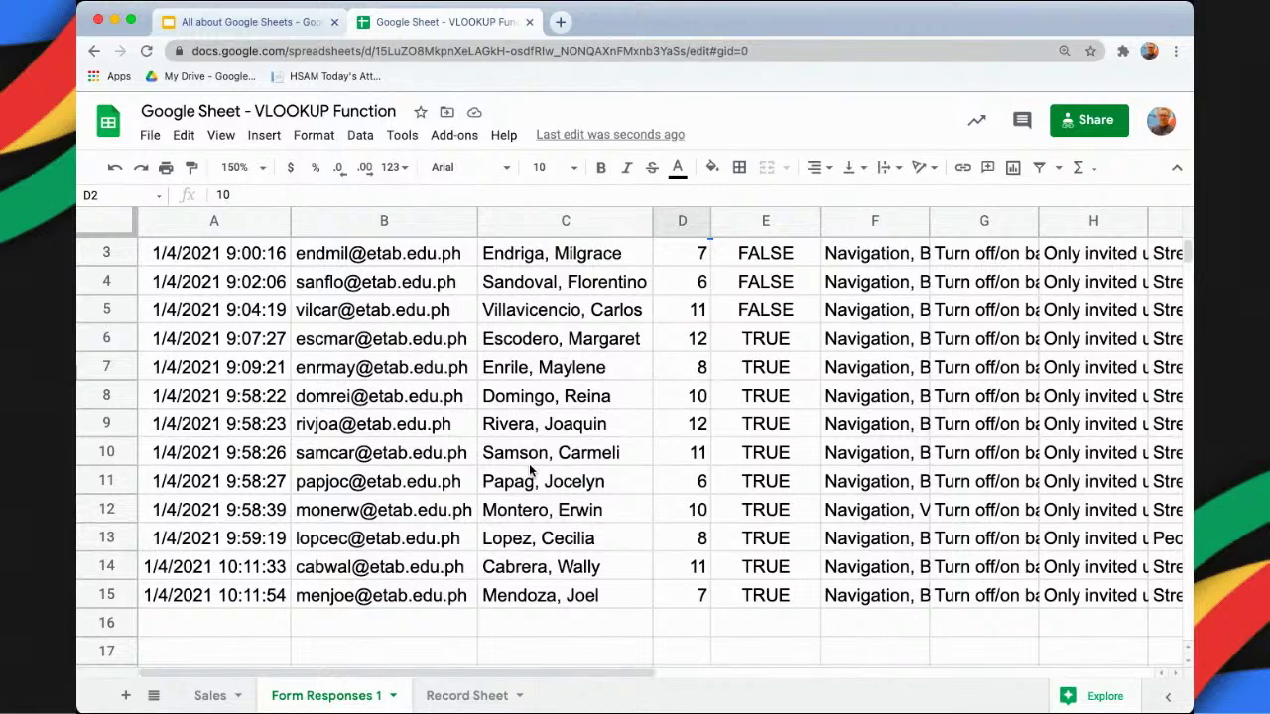
click(533, 511)
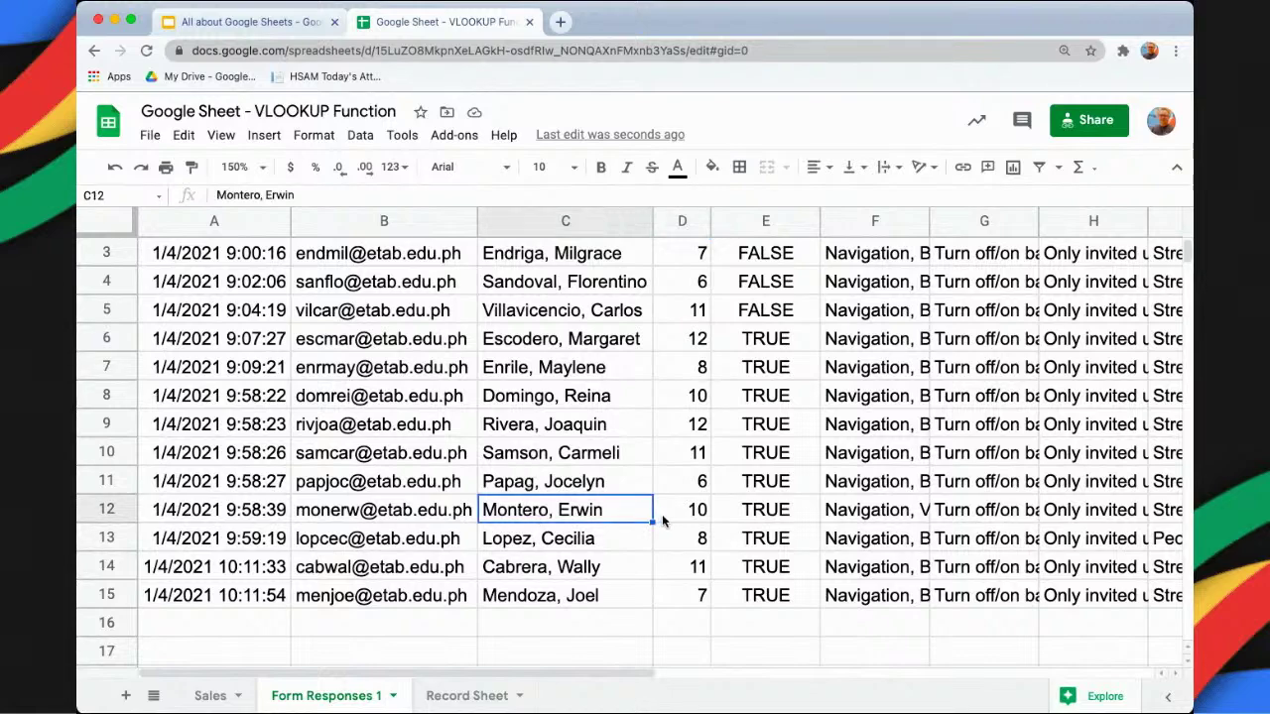
click(458, 696)
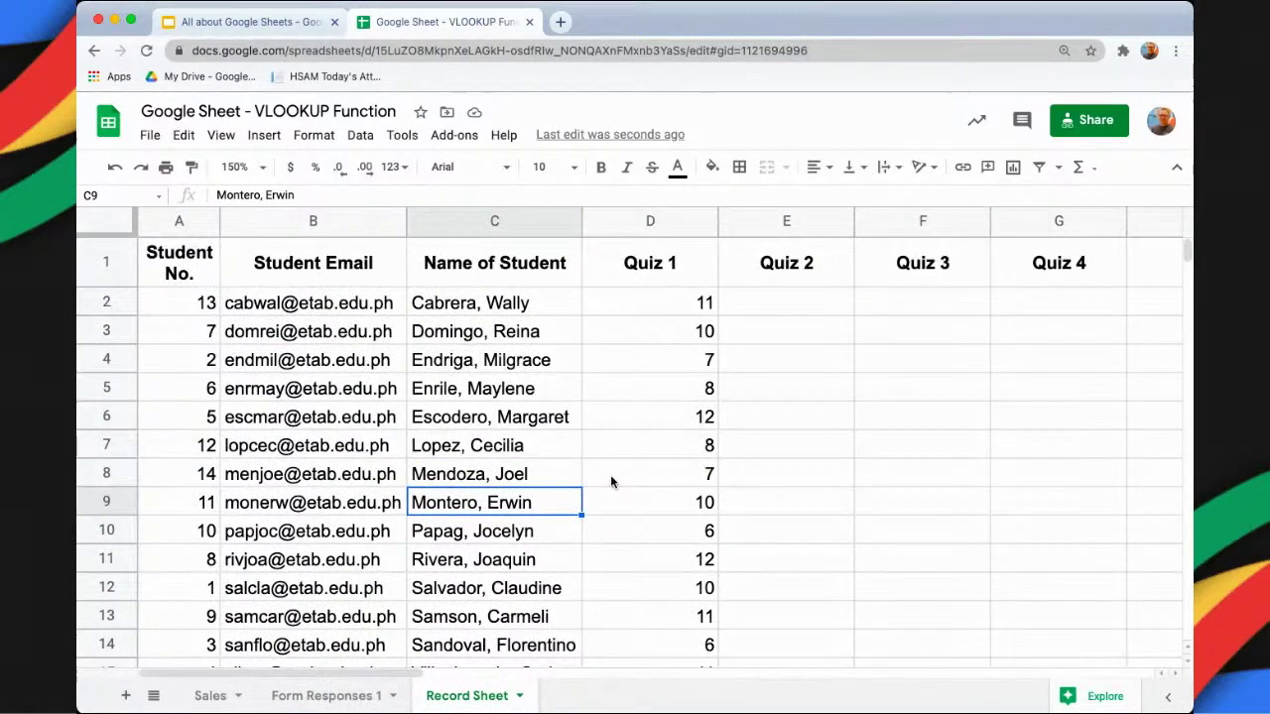